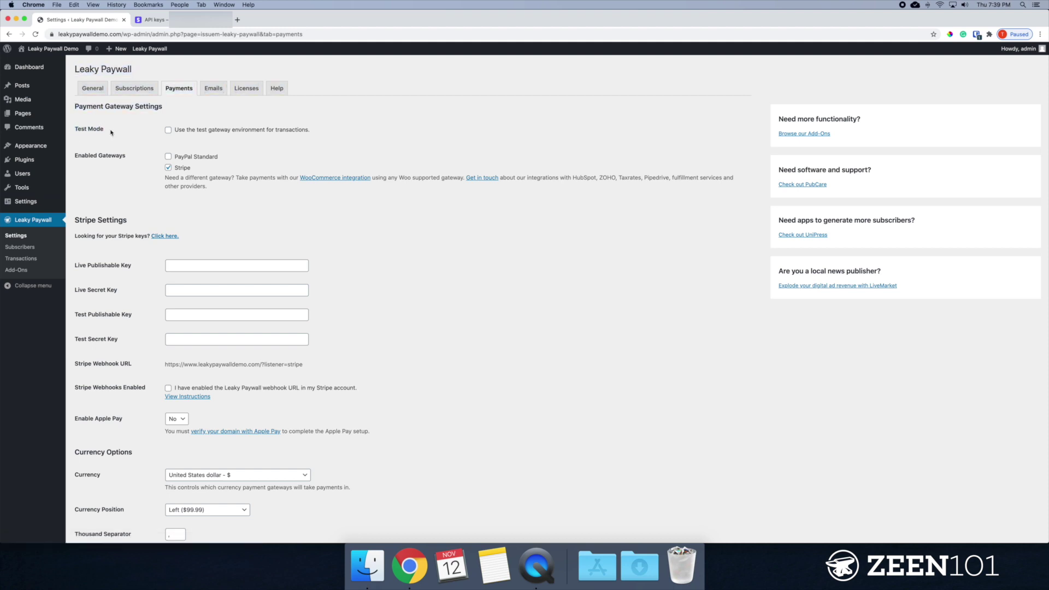
Turn on Leaky Paywall Test Mode and keep Stripe as the only enabled gateway.
click(169, 132)
click(288, 145)
drag(76, 156, 124, 156)
click(181, 172)
scroll(277, 219, down, 2)
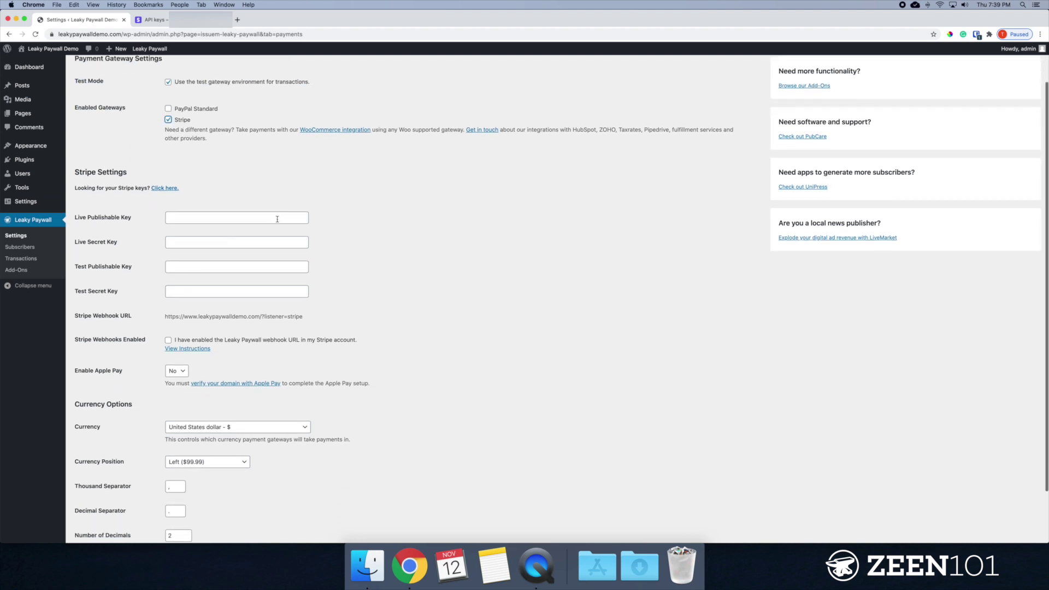
scroll(288, 178, up, 2)
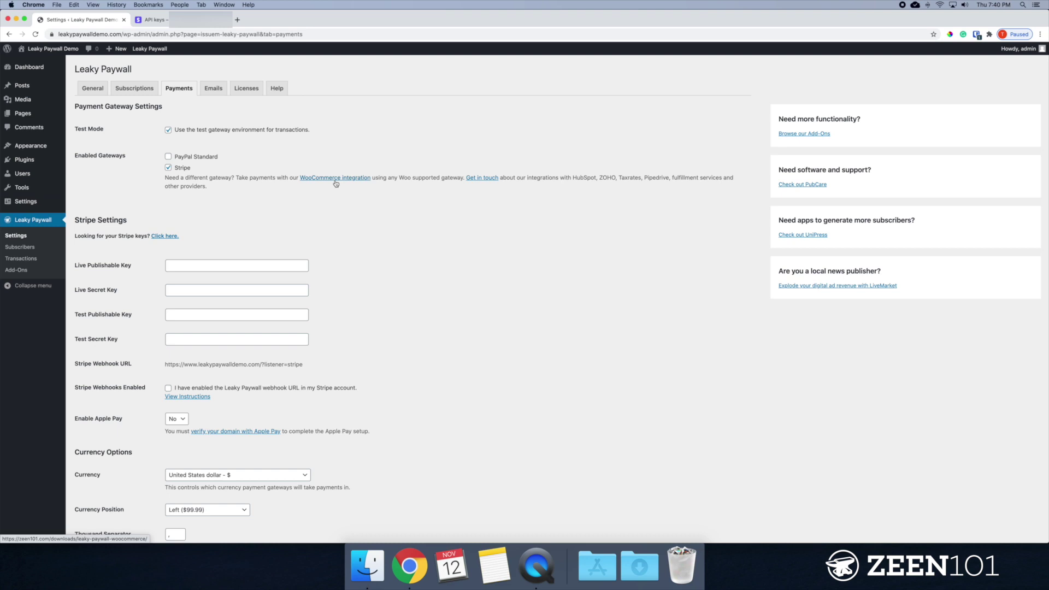
scroll(79, 282, down, 2)
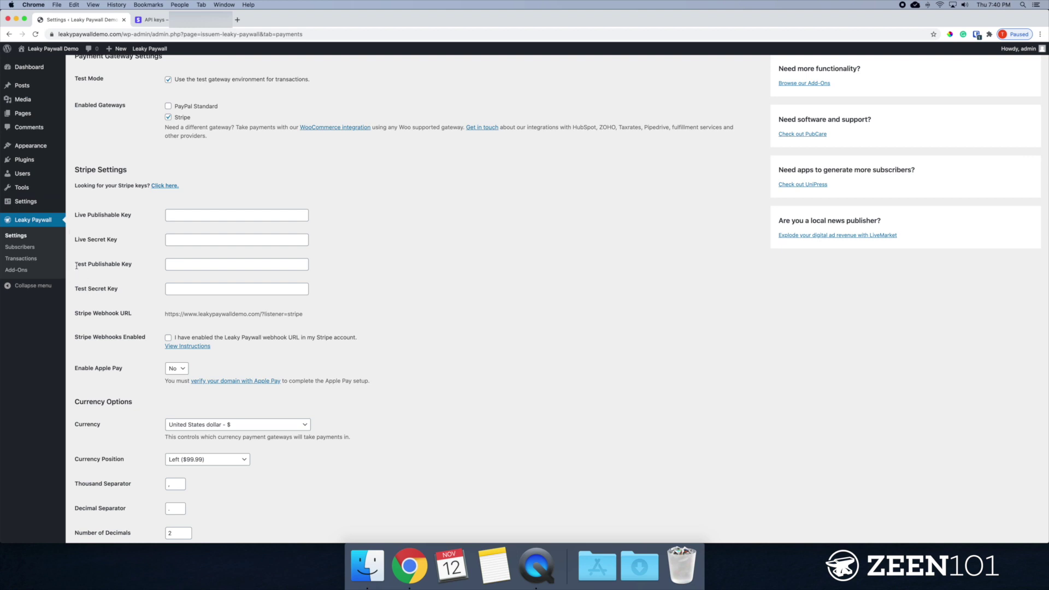
drag(75, 265, 128, 266)
Copy Stripe's test publishable key into Leaky Paywall's Test Publishable Key field.
key(ctrl+Tab)
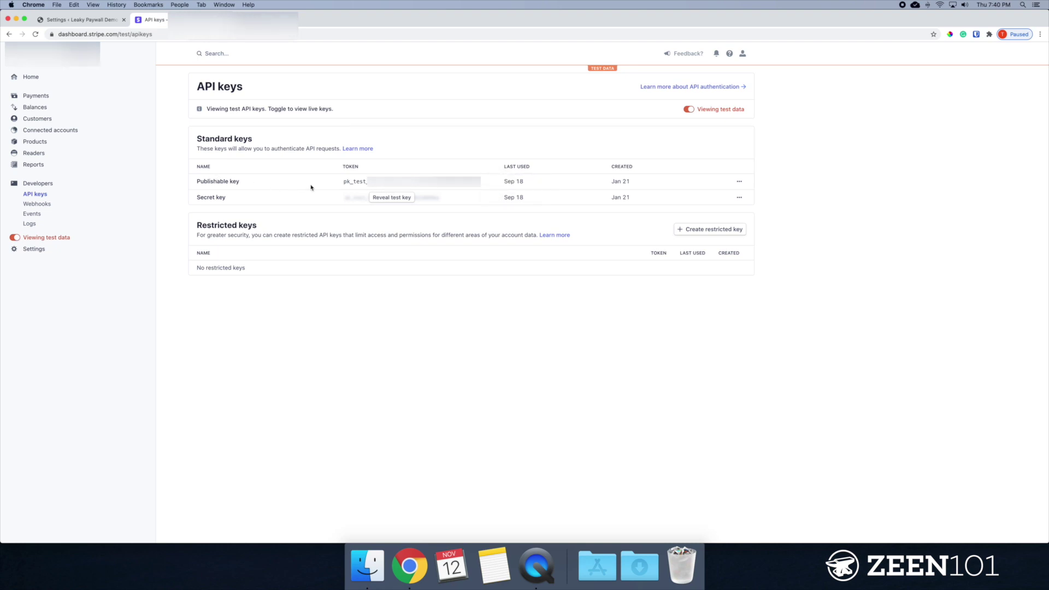
click(376, 188)
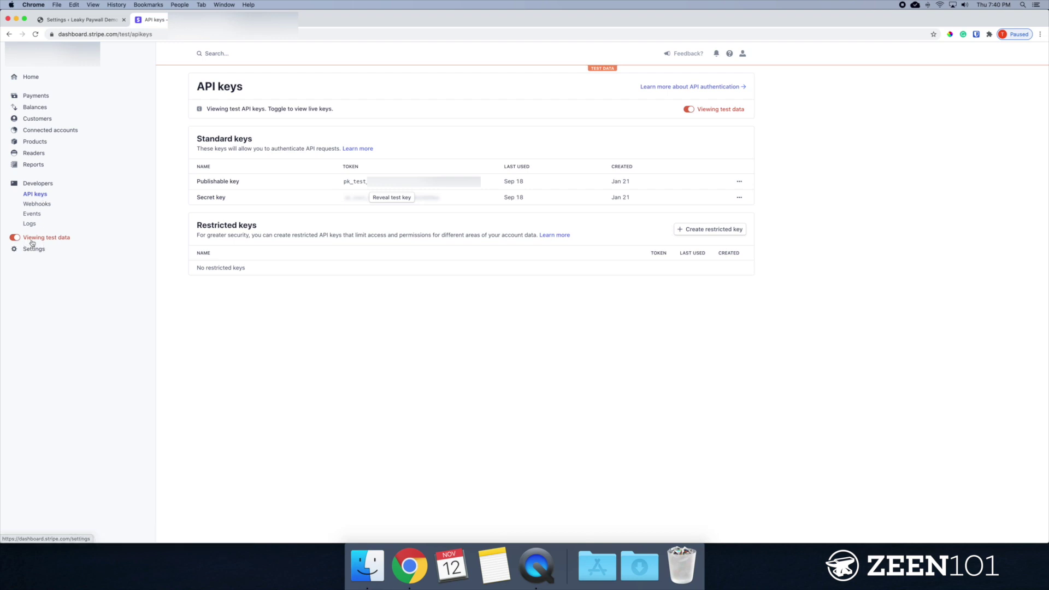
click(88, 19)
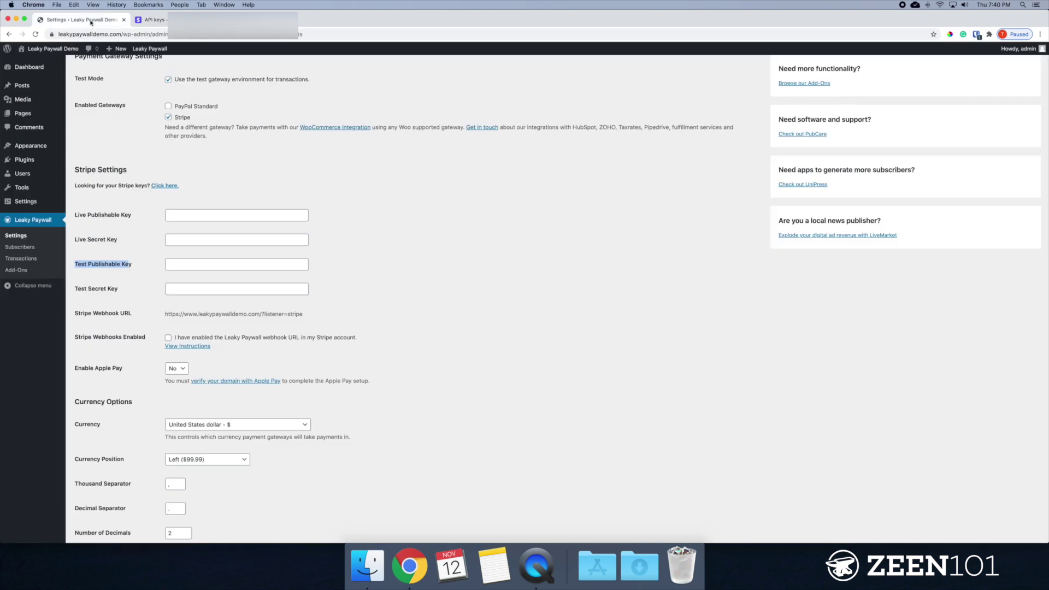
click(201, 265)
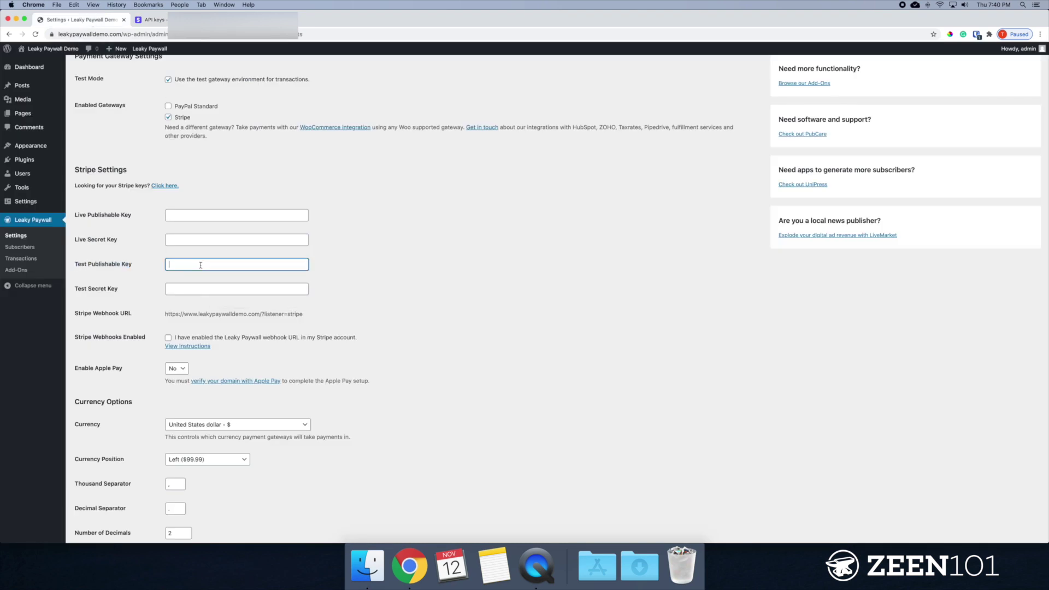
key(super+v)
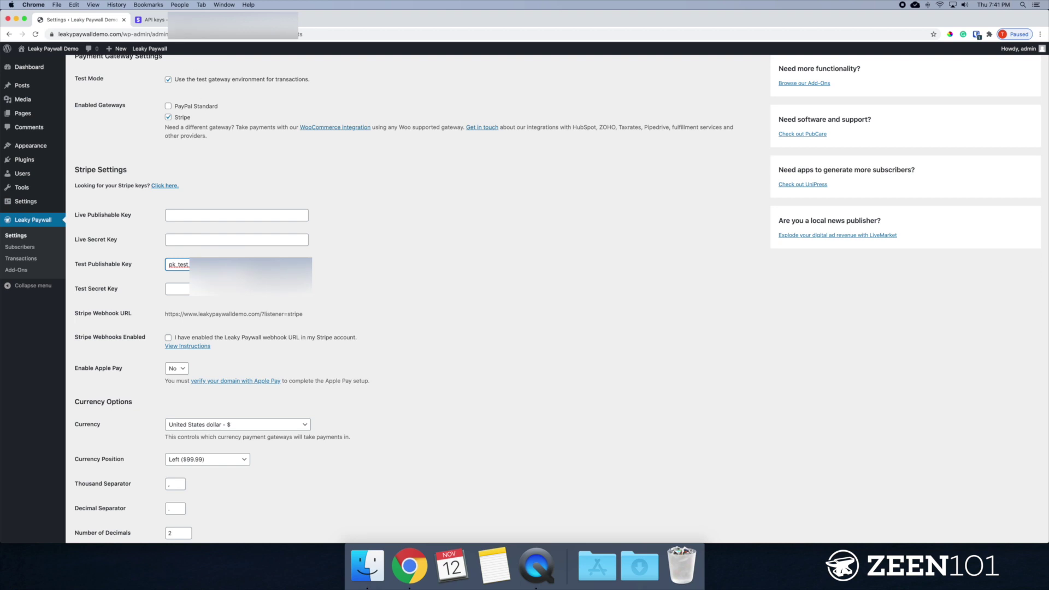
Reveal Stripe's test secret key and paste it into the Test Secret Key field.
click(151, 19)
click(386, 199)
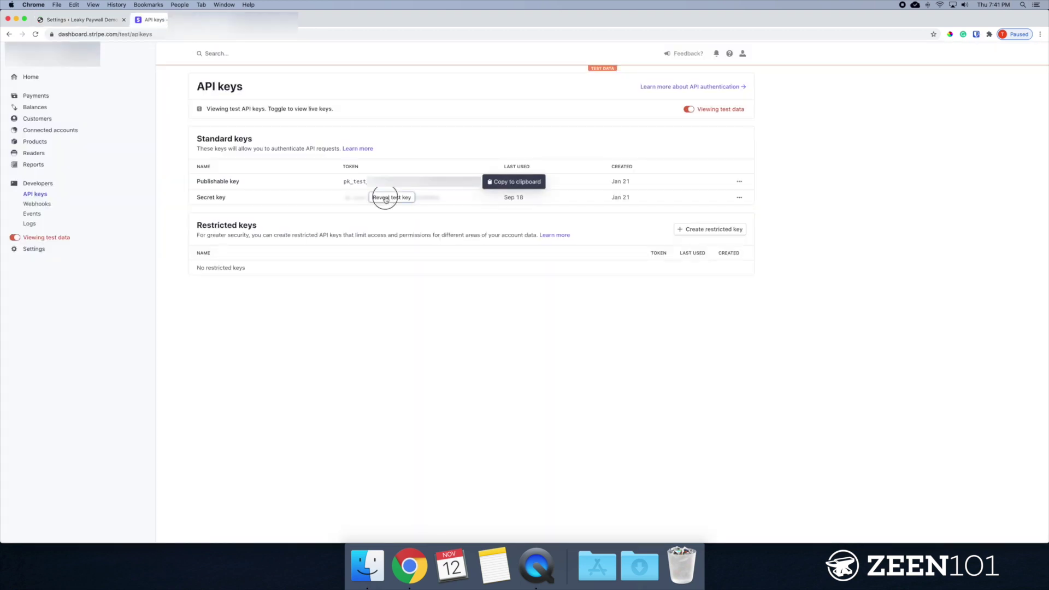
click(415, 197)
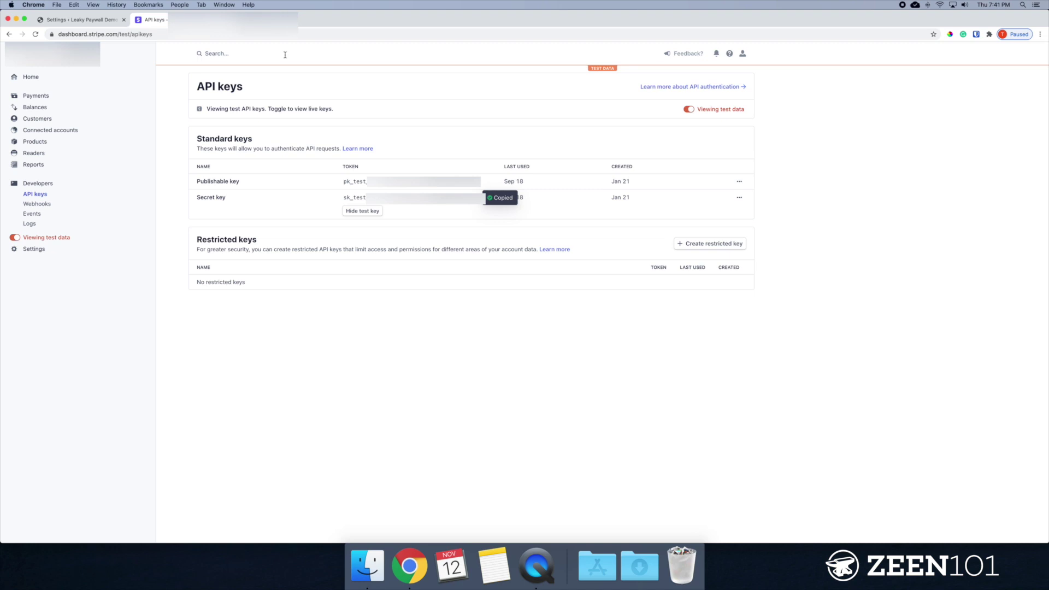
click(82, 19)
click(230, 290)
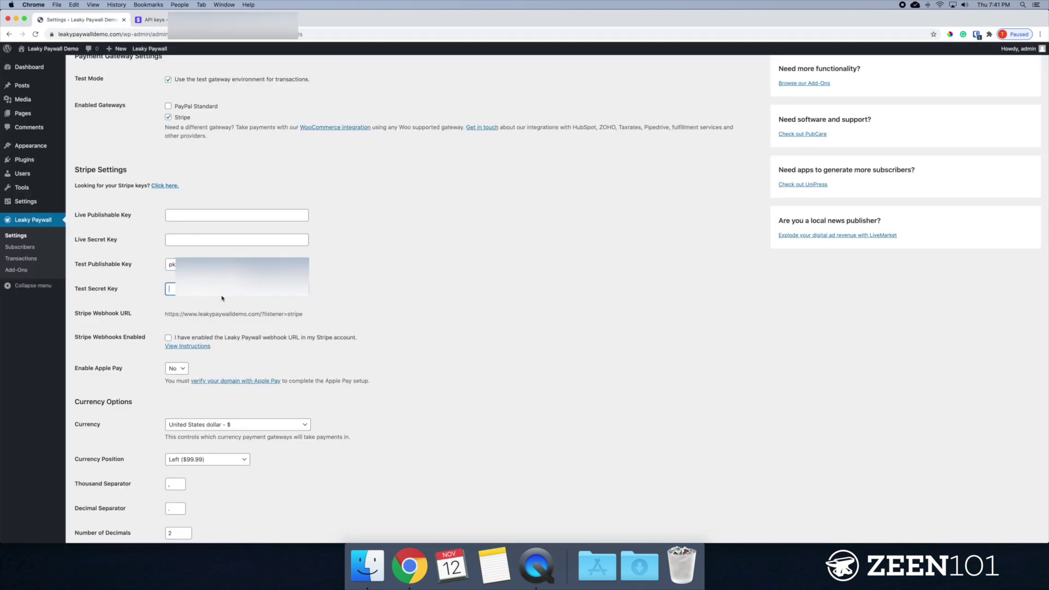
key(cmd+v)
click(350, 319)
scroll(108, 306, down, 1)
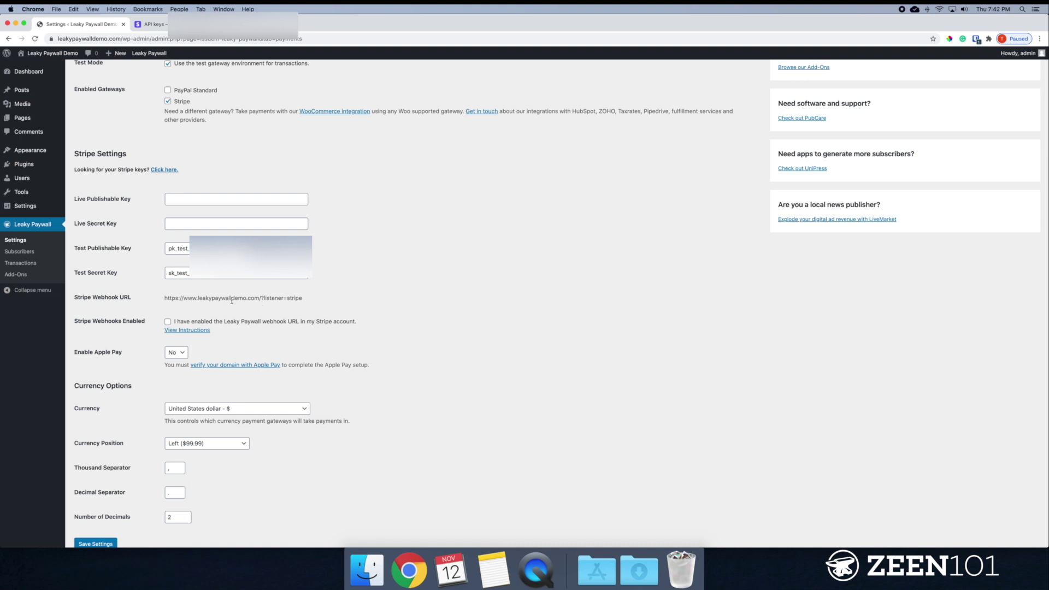
Copy the Stripe Webhook URL from Leaky Paywall and return to the Stripe dashboard.
drag(301, 298, 166, 300)
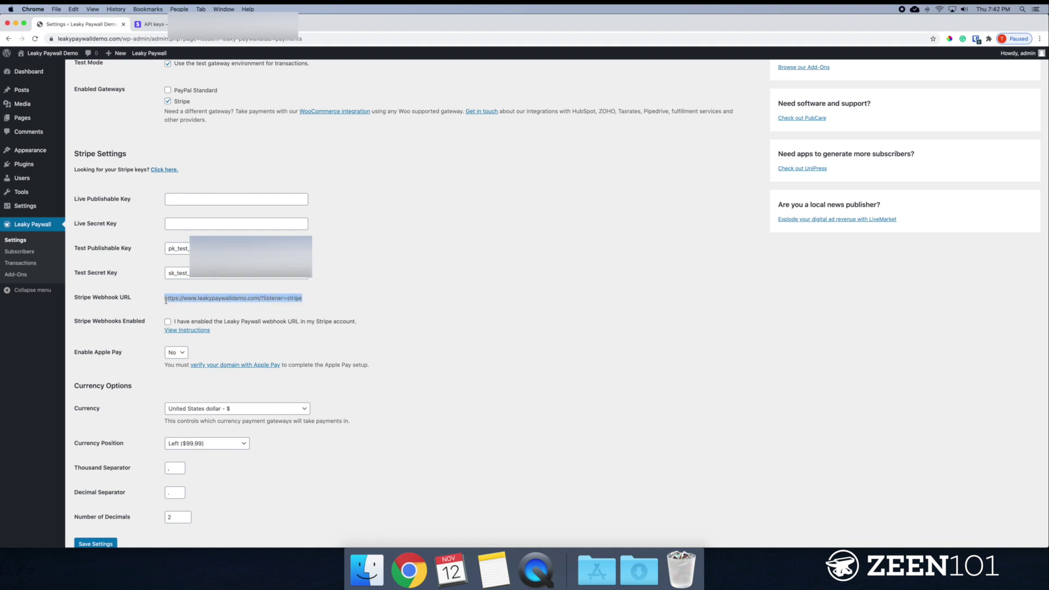
key(super+c)
click(150, 24)
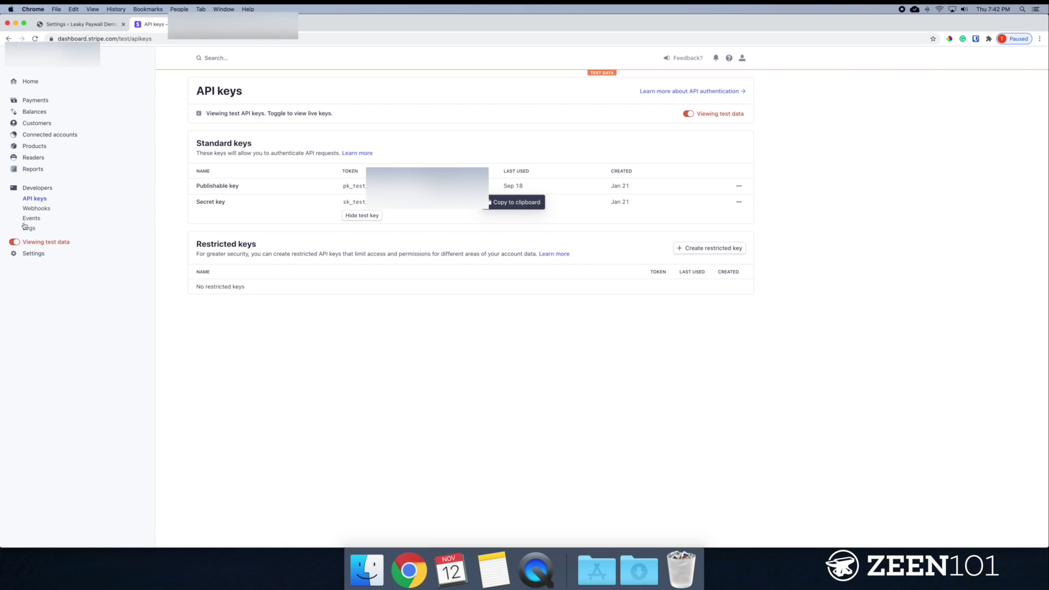
Start a new Stripe webhook endpoint with the pasted Leaky Paywall webhook URL.
click(38, 209)
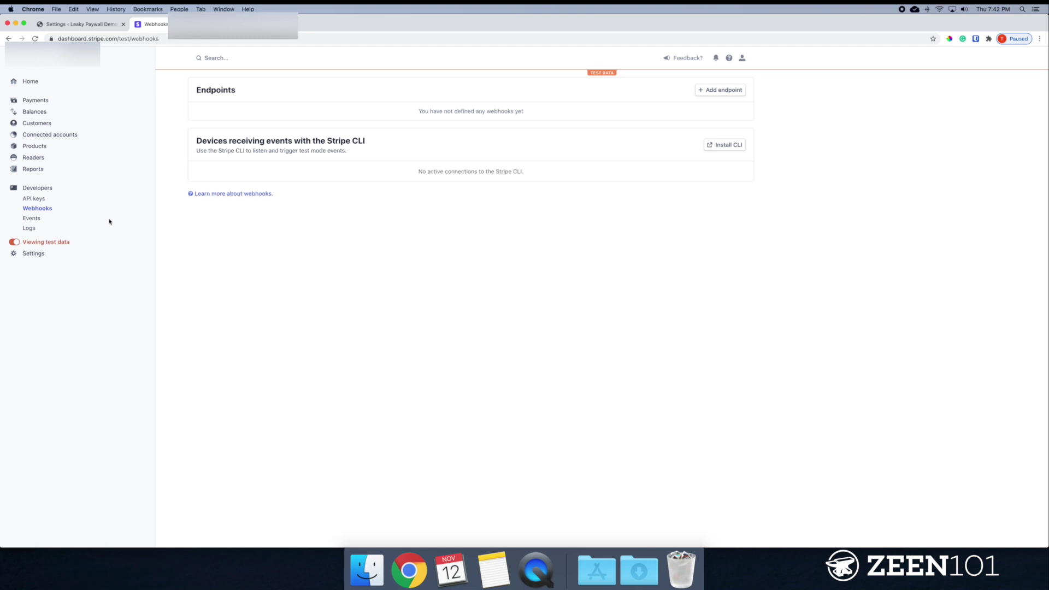
click(727, 93)
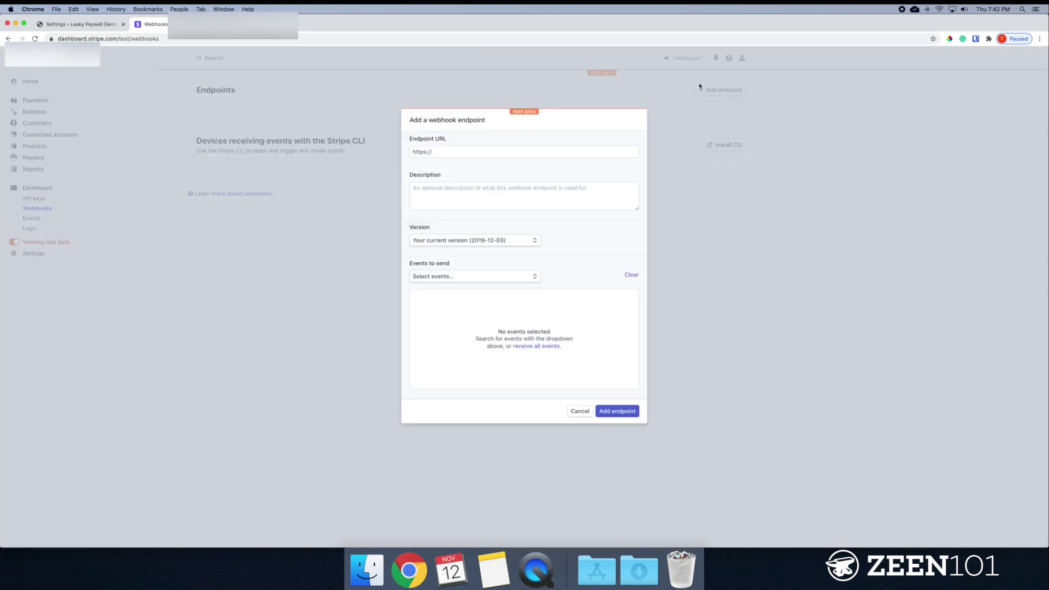
drag(475, 152, 384, 155)
key(super+v)
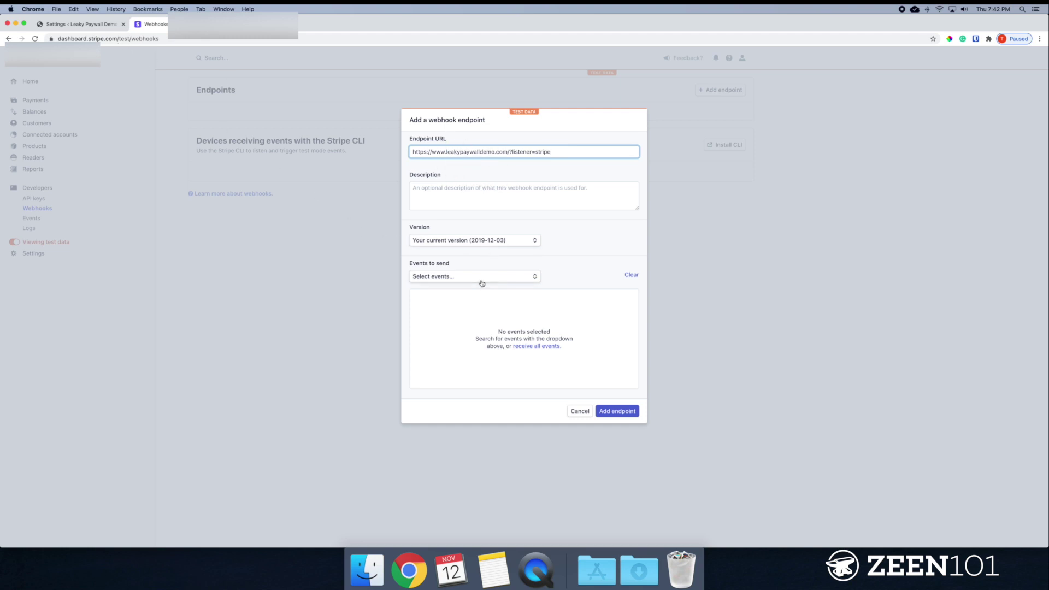
Set the endpoint to receive all events and create it.
drag(407, 267, 451, 265)
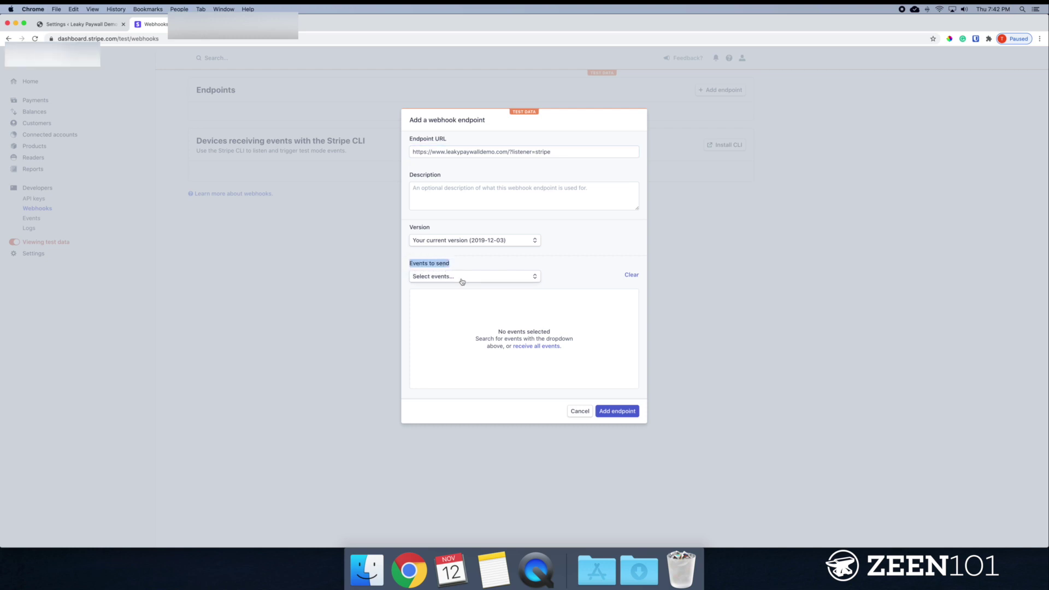
click(462, 282)
click(483, 266)
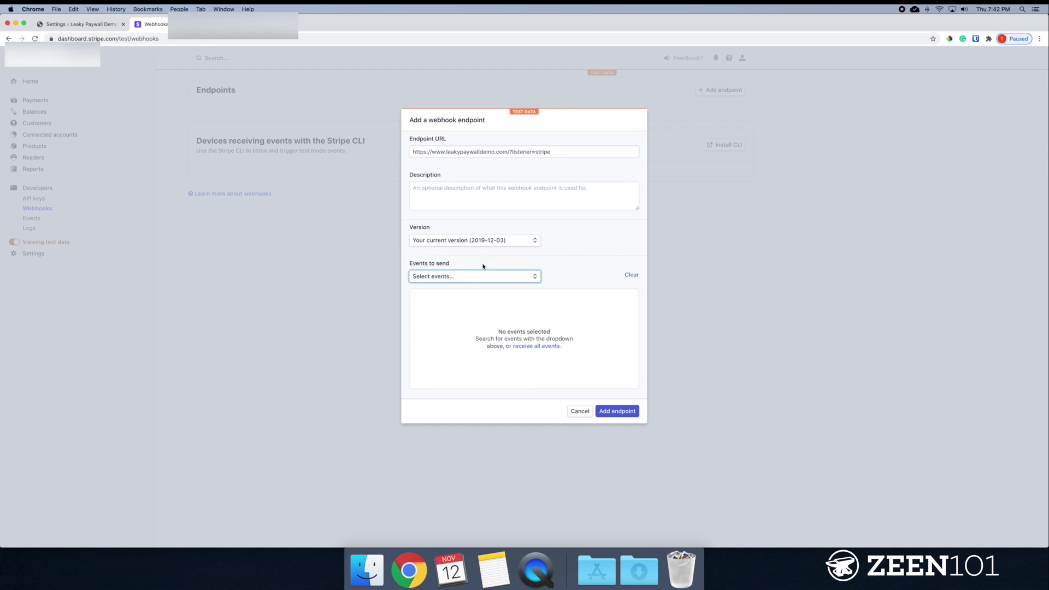
click(544, 348)
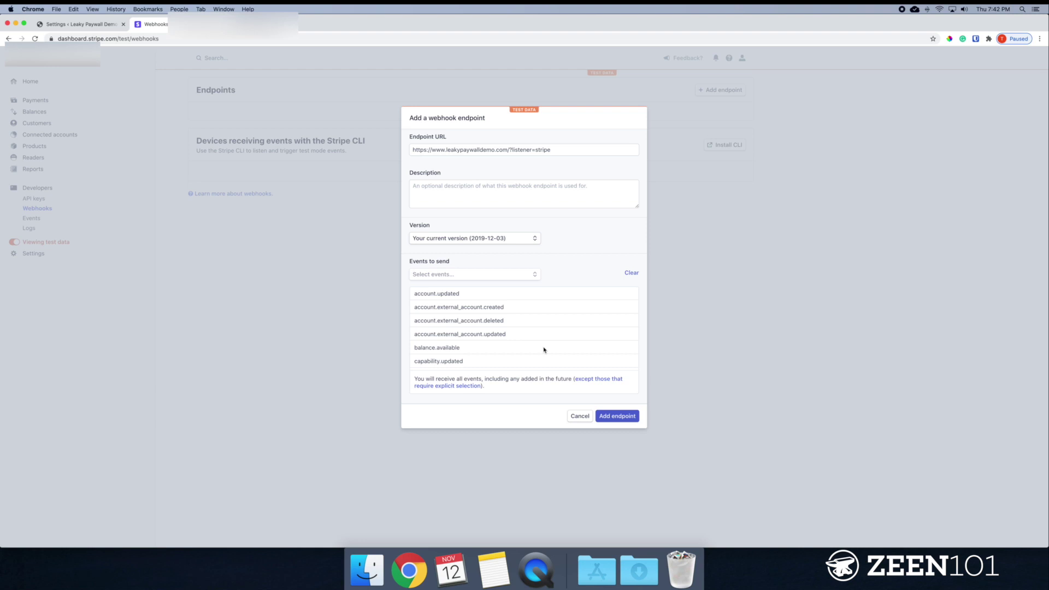
scroll(449, 303, down, 15)
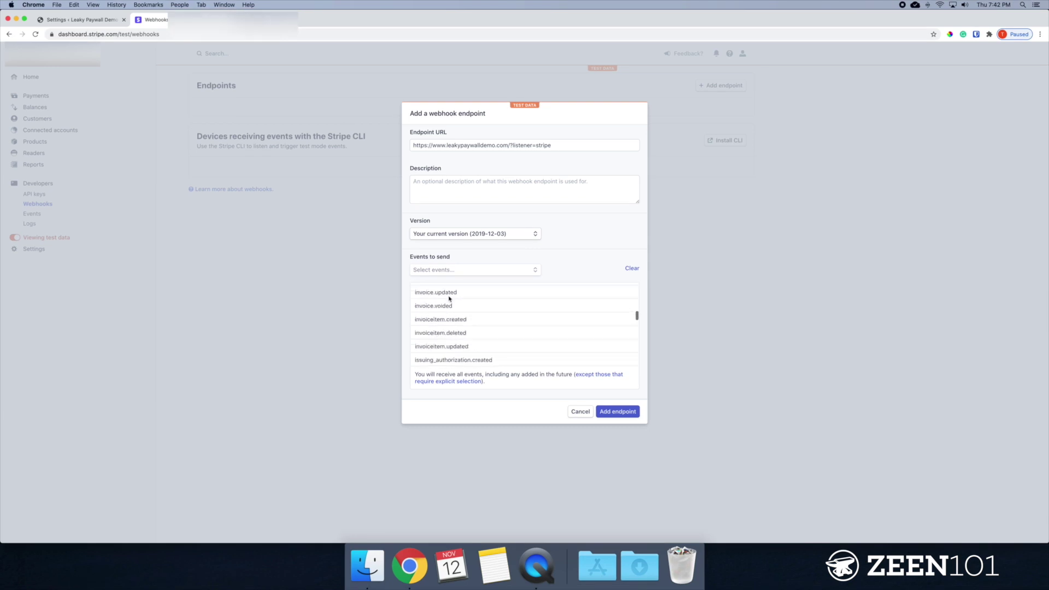
scroll(449, 298, down, 20)
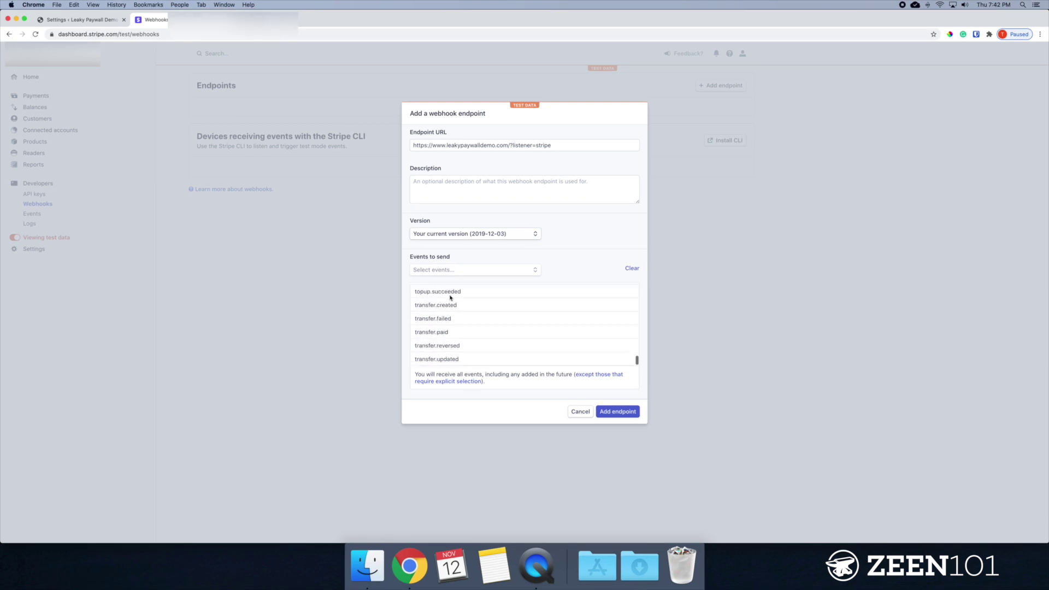
scroll(451, 298, up, 20)
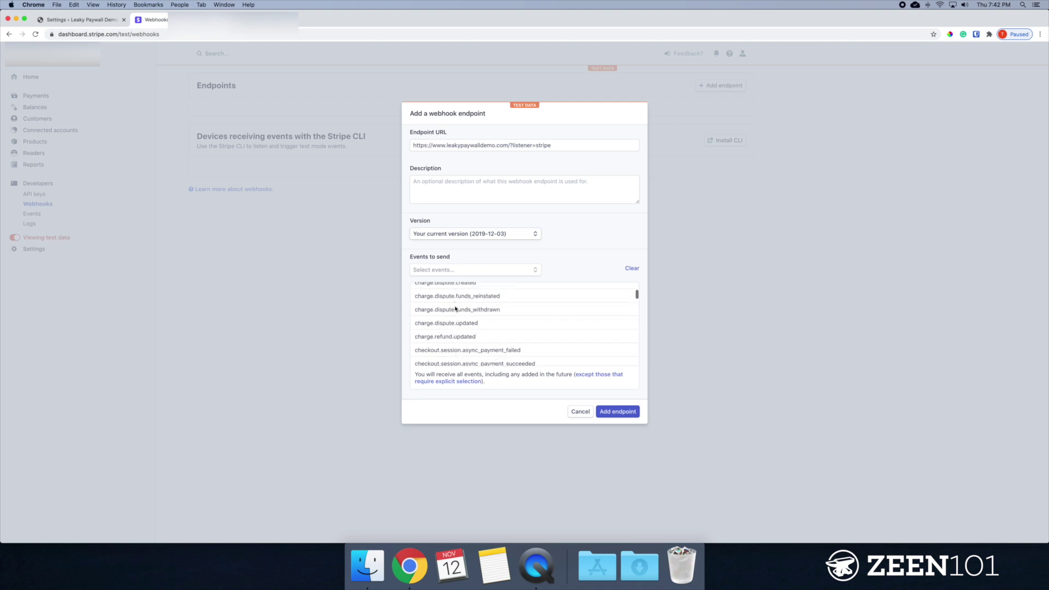
scroll(455, 309, up, 10)
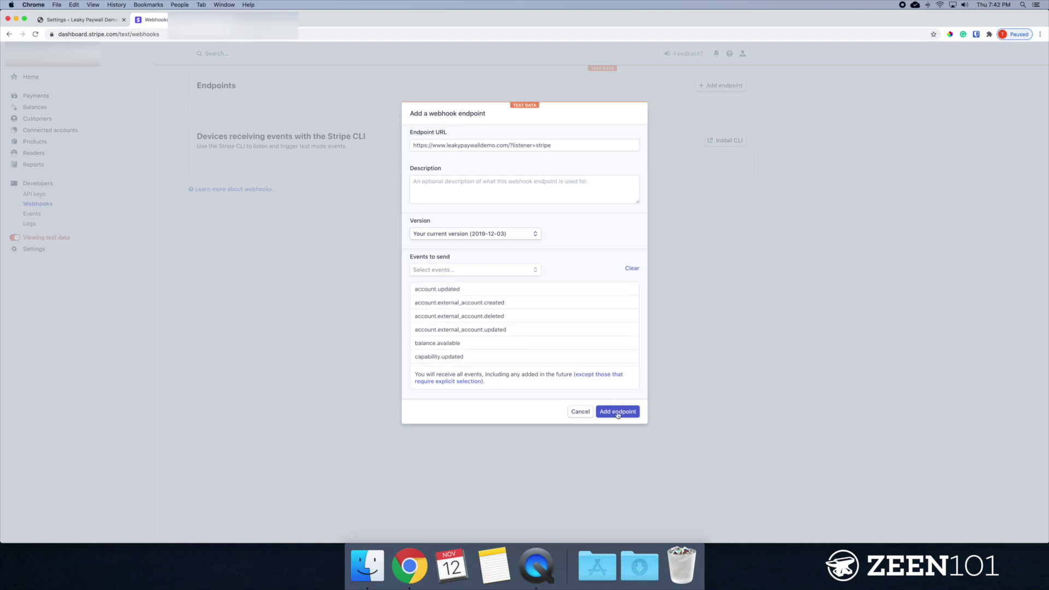
click(619, 414)
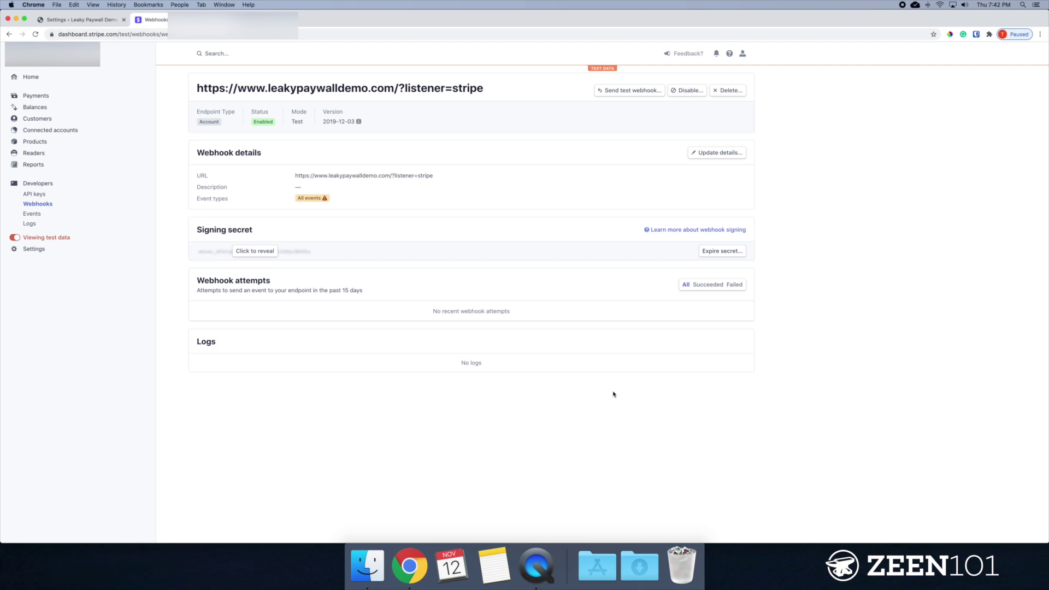
Tick Stripe Webhooks Enabled in Leaky Paywall's payment settings.
click(82, 21)
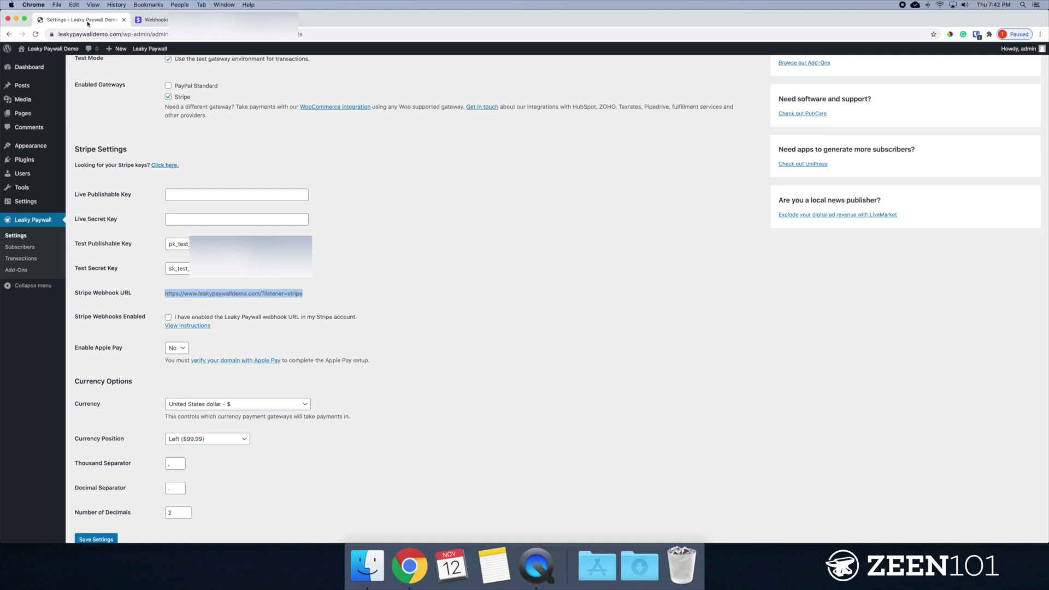
click(363, 270)
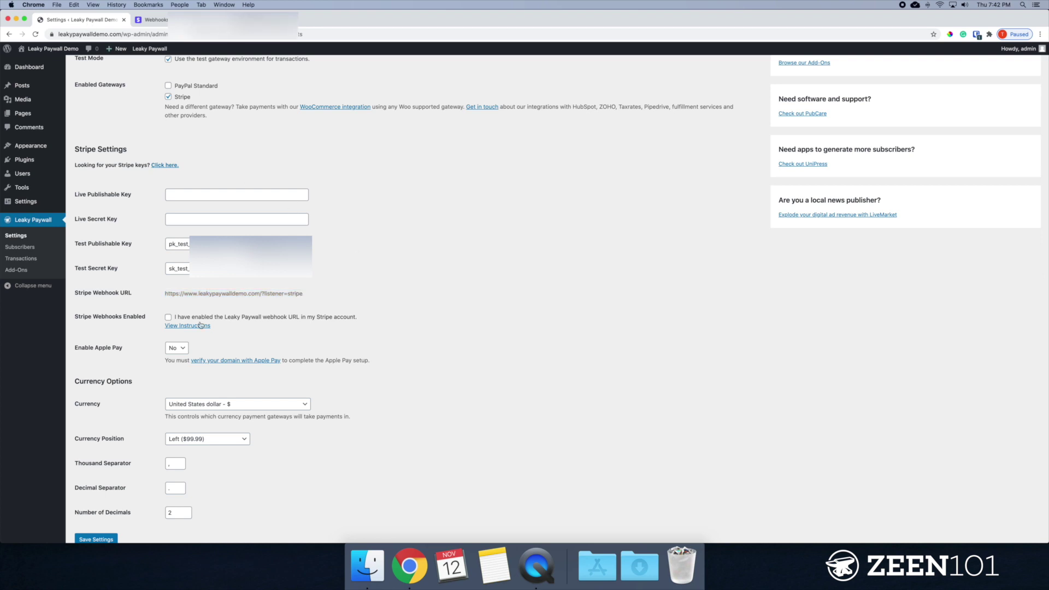
click(169, 318)
scroll(260, 342, down, 2)
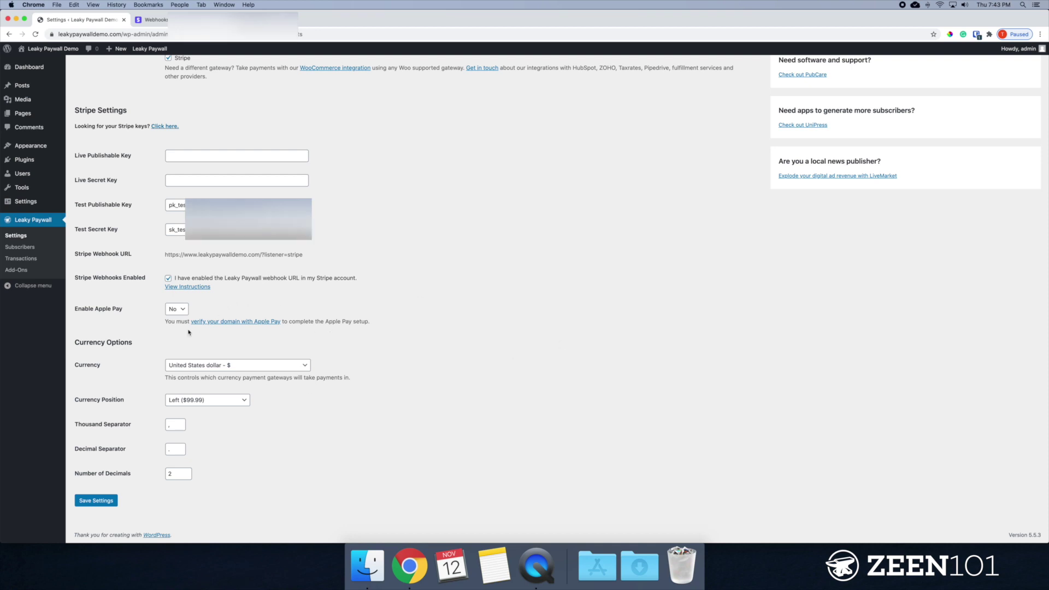
drag(75, 313, 171, 307)
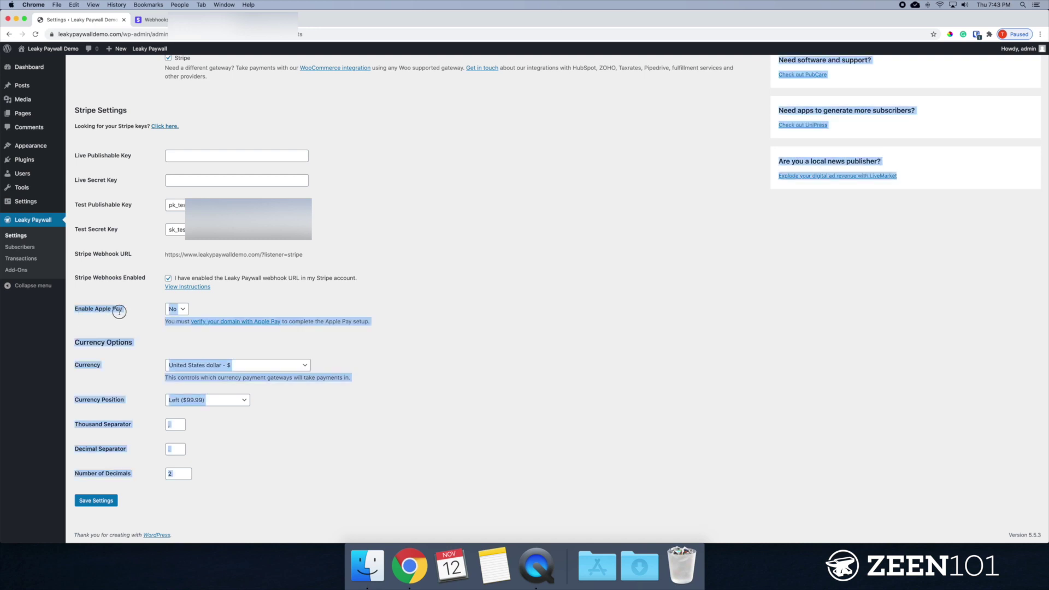
click(129, 308)
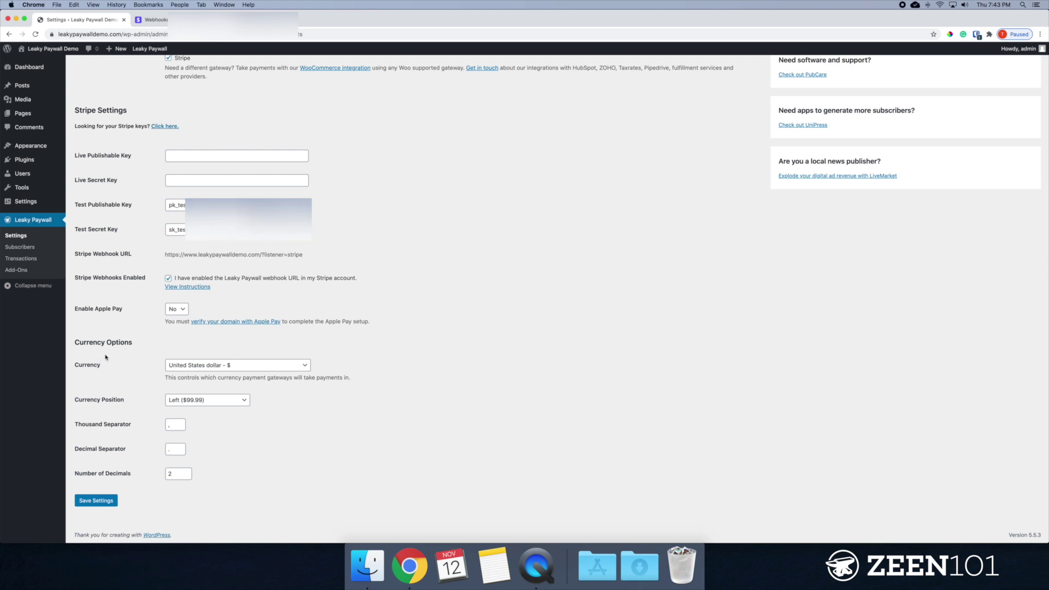
click(204, 372)
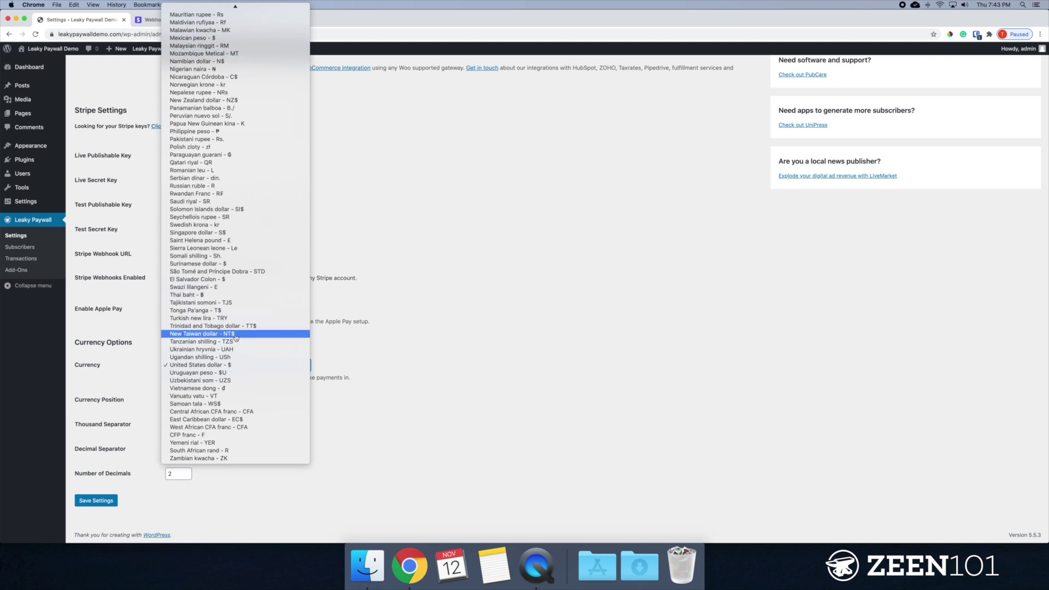
click(476, 387)
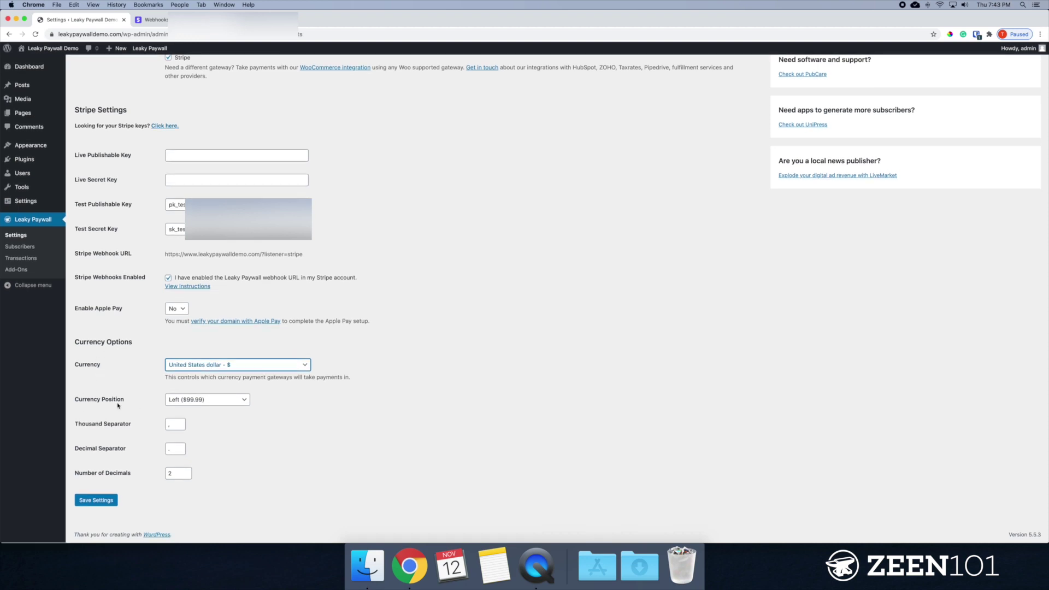
click(188, 404)
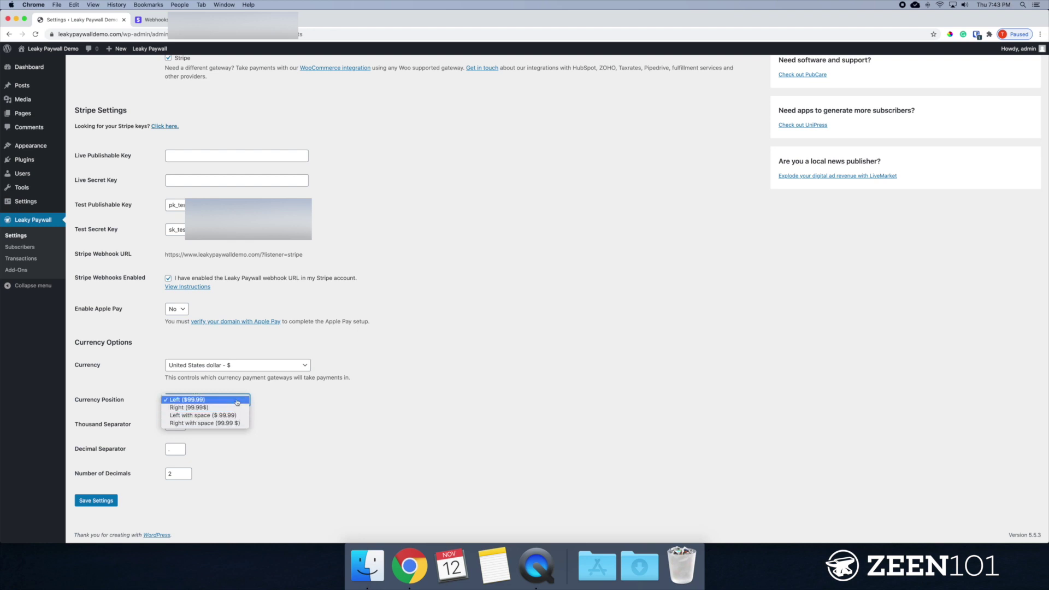
click(333, 432)
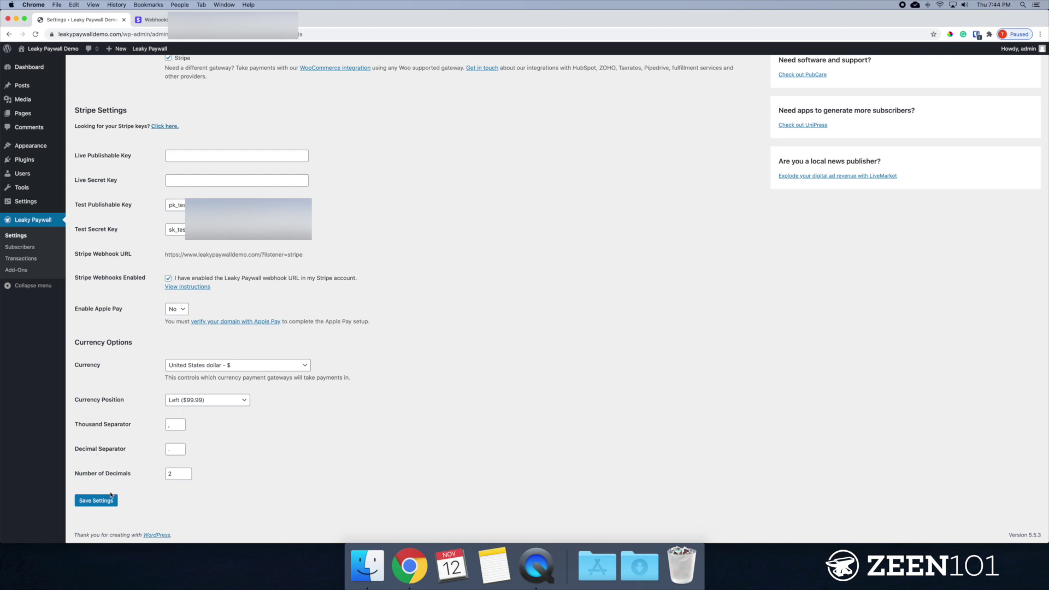
scroll(200, 432, up, 5)
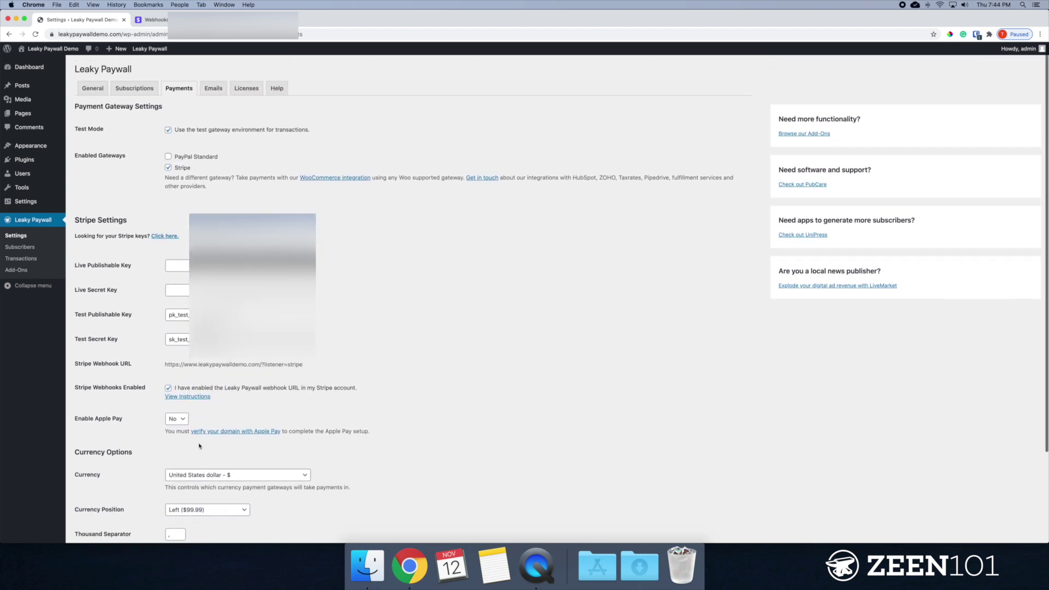
Save the Payments settings with Stripe test mode and webhooks enabled.
scroll(212, 449, down, 5)
scroll(212, 449, up, 3)
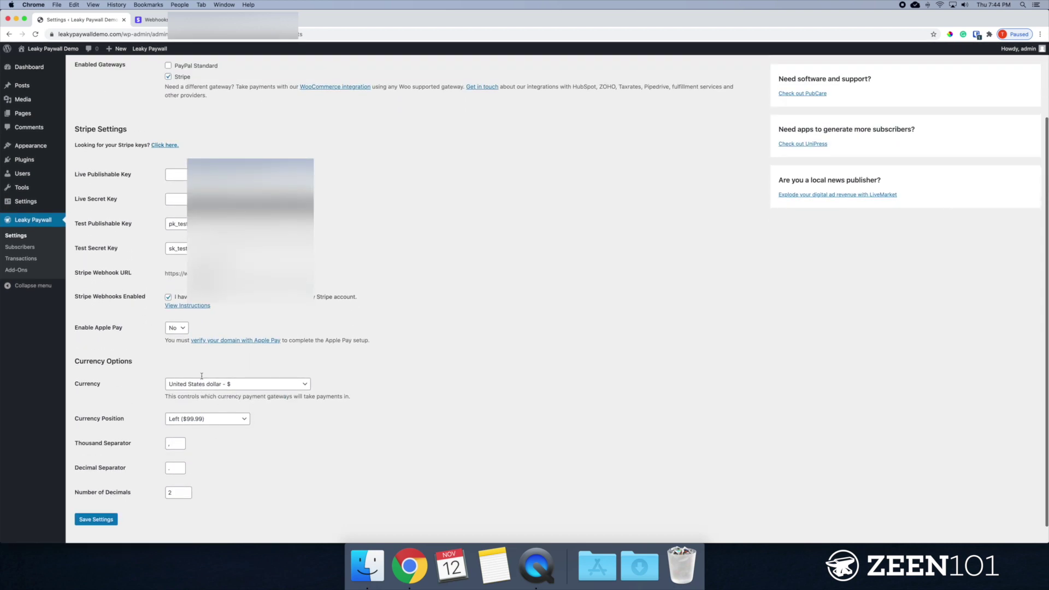
scroll(202, 376, down, 3)
click(97, 501)
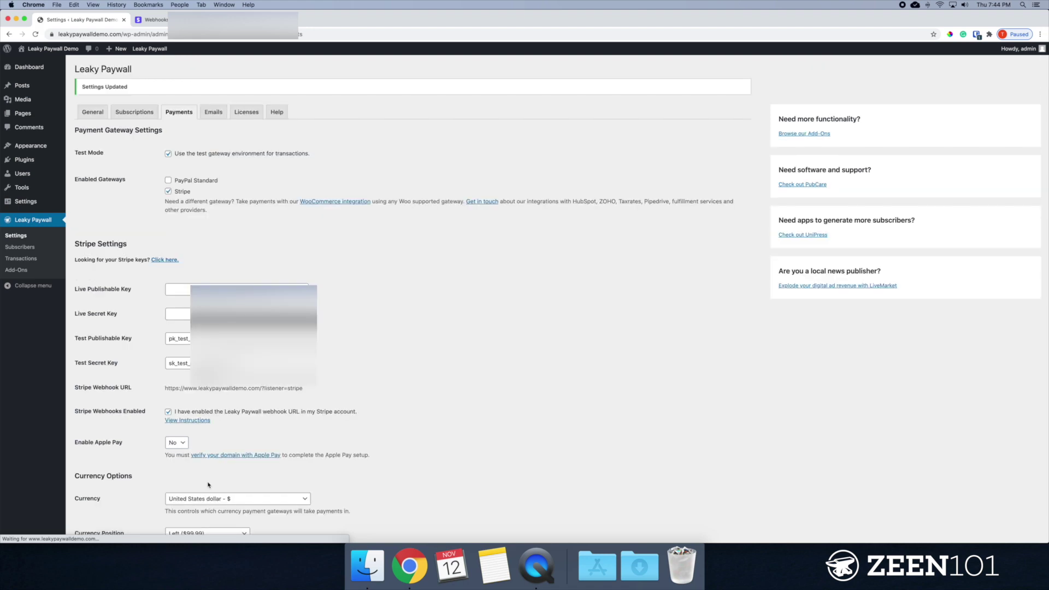
drag(132, 290, 164, 150)
click(127, 316)
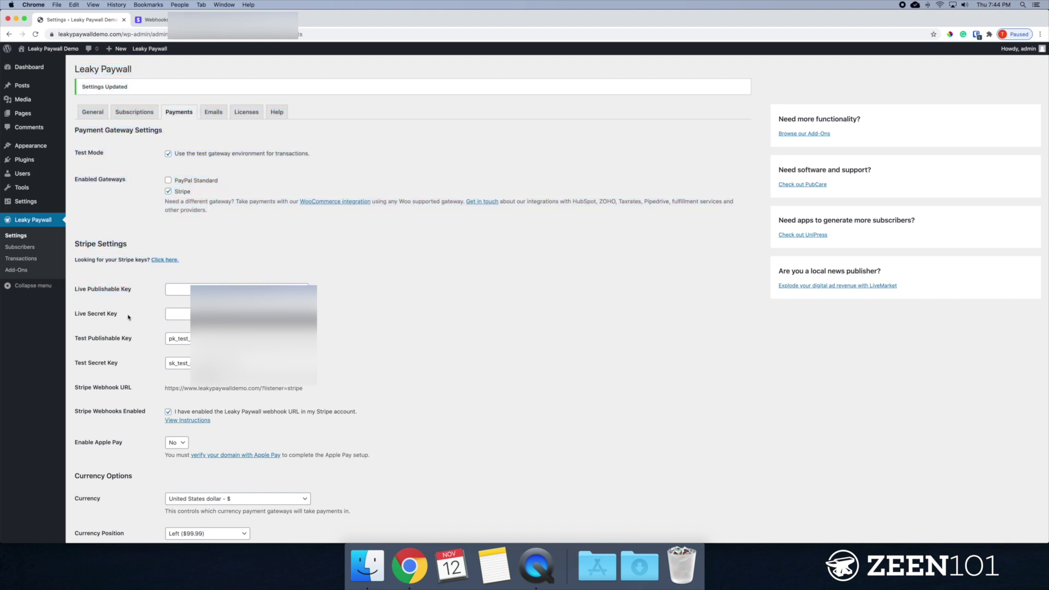
drag(128, 316, 69, 309)
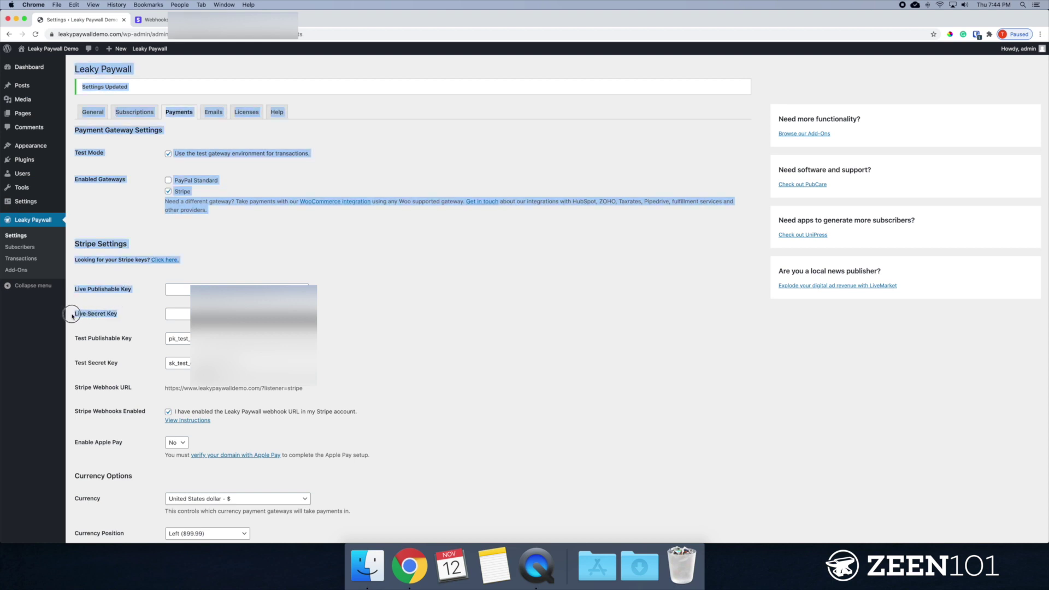
click(399, 322)
scroll(399, 321, down, 2)
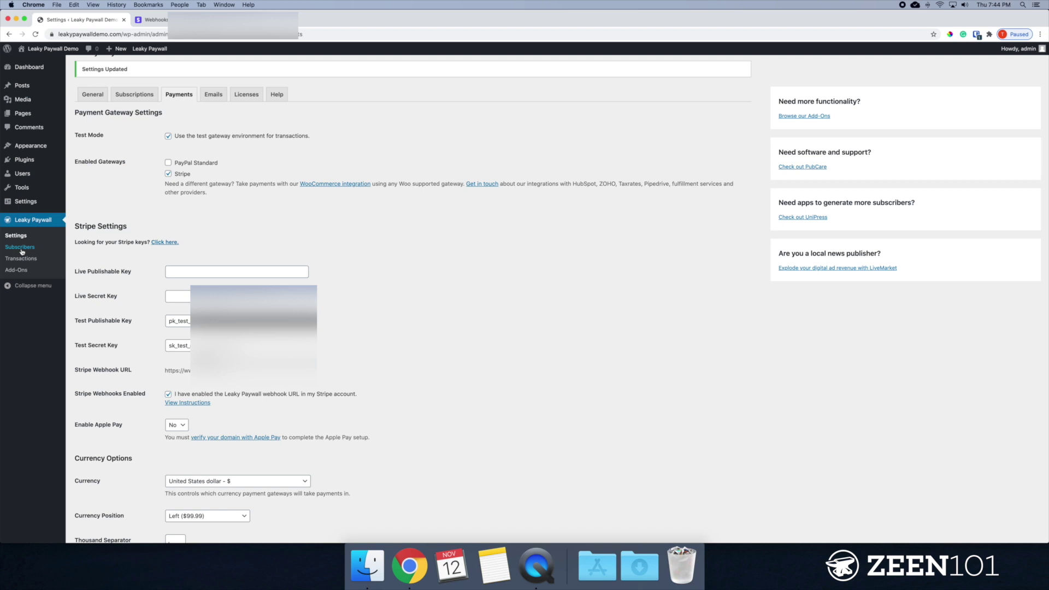
On the Subscriptions tab, change the Digital Access price to 5.00 and save.
scroll(82, 180, up, 2)
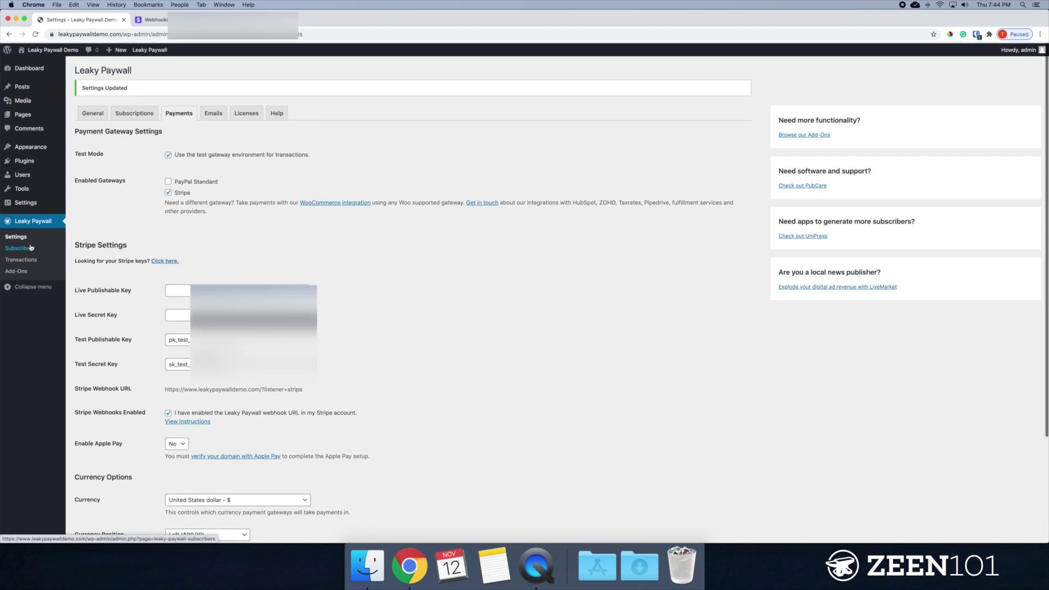
click(142, 113)
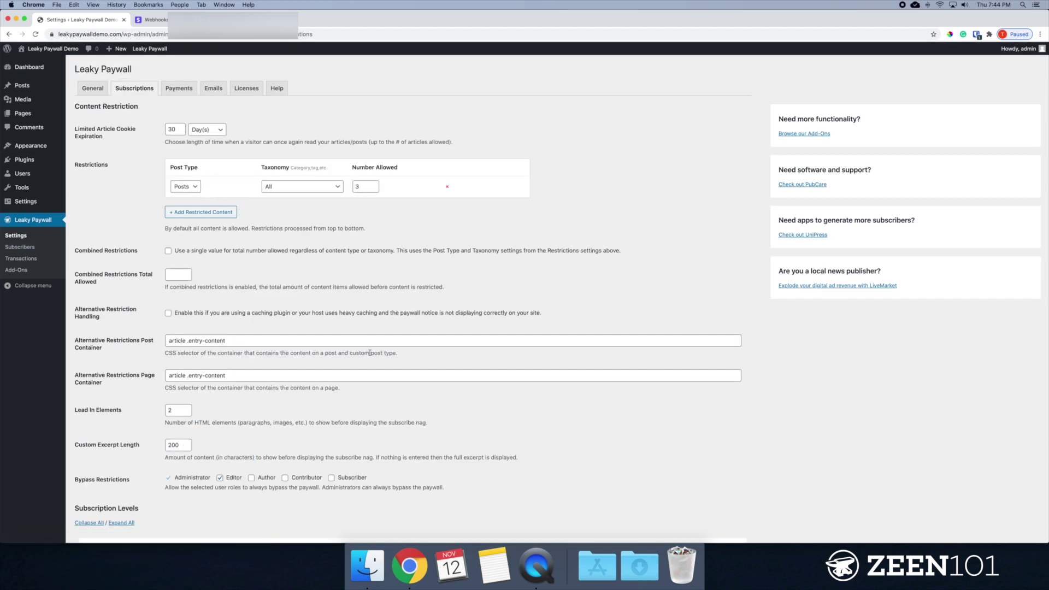
scroll(370, 354, down, 7)
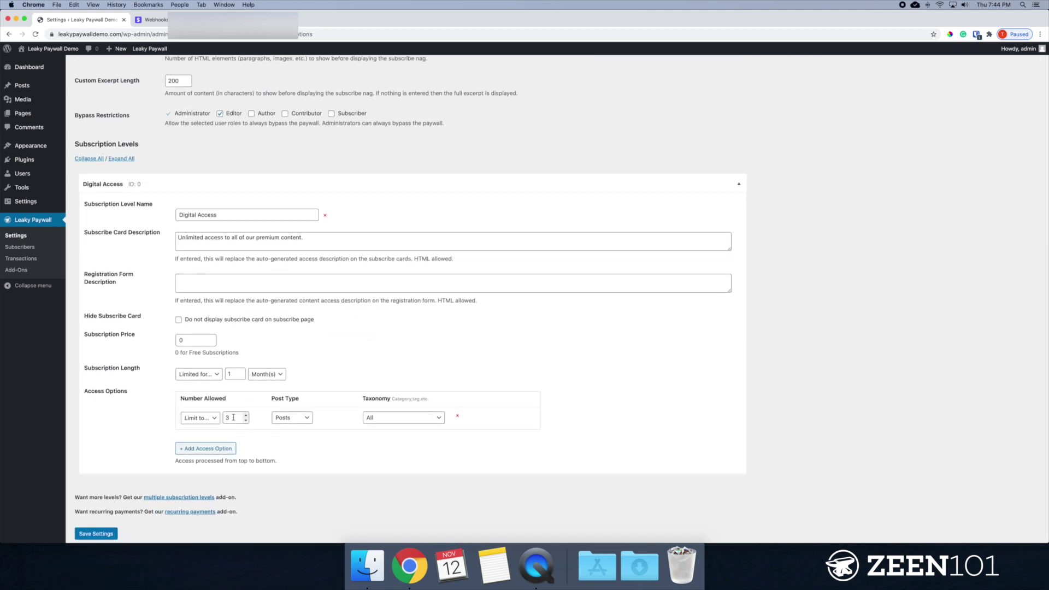
double_click(191, 339)
text(5.00)
scroll(246, 486, down, 1)
click(87, 505)
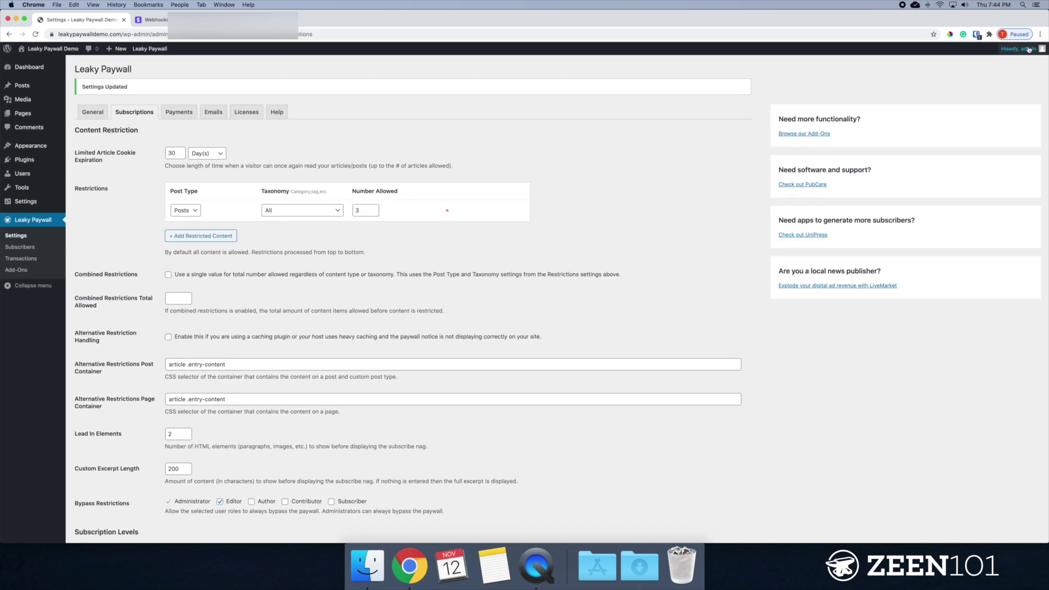
Log out of the WordPress admin and browse the site's front-end posts.
mouse_move(1027, 49)
click(1018, 89)
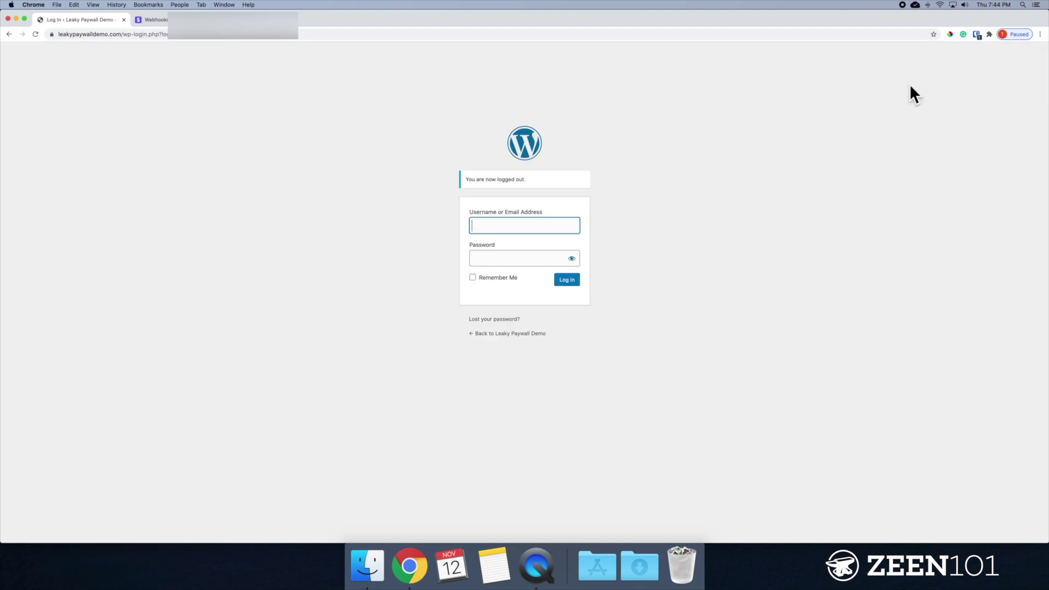
click(512, 338)
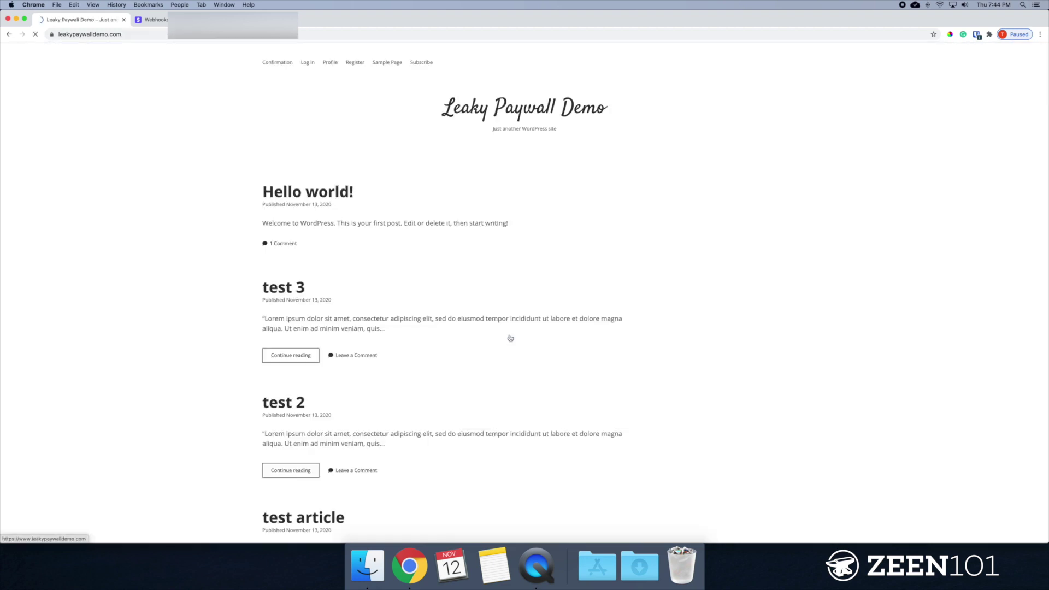
click(303, 289)
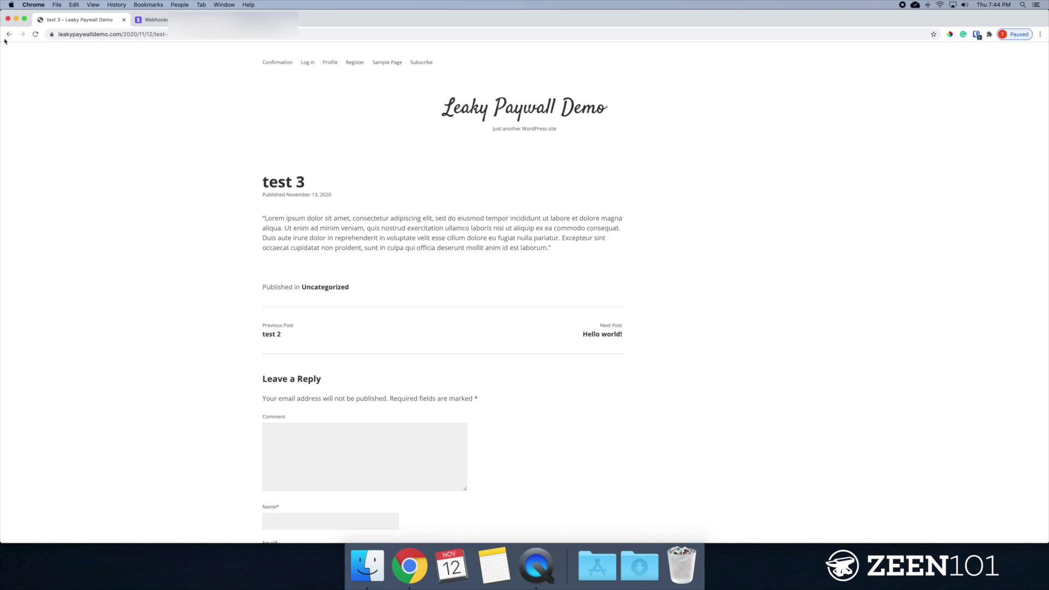
click(615, 335)
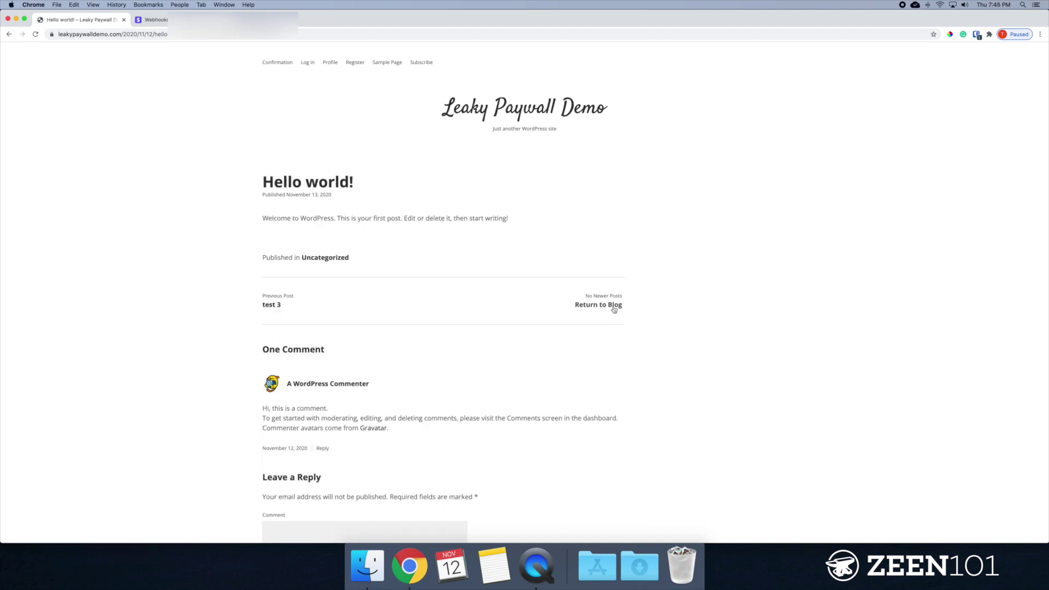
click(614, 310)
Open the paywalled 'test article' and follow its Subscribe link to the subscription page.
click(295, 402)
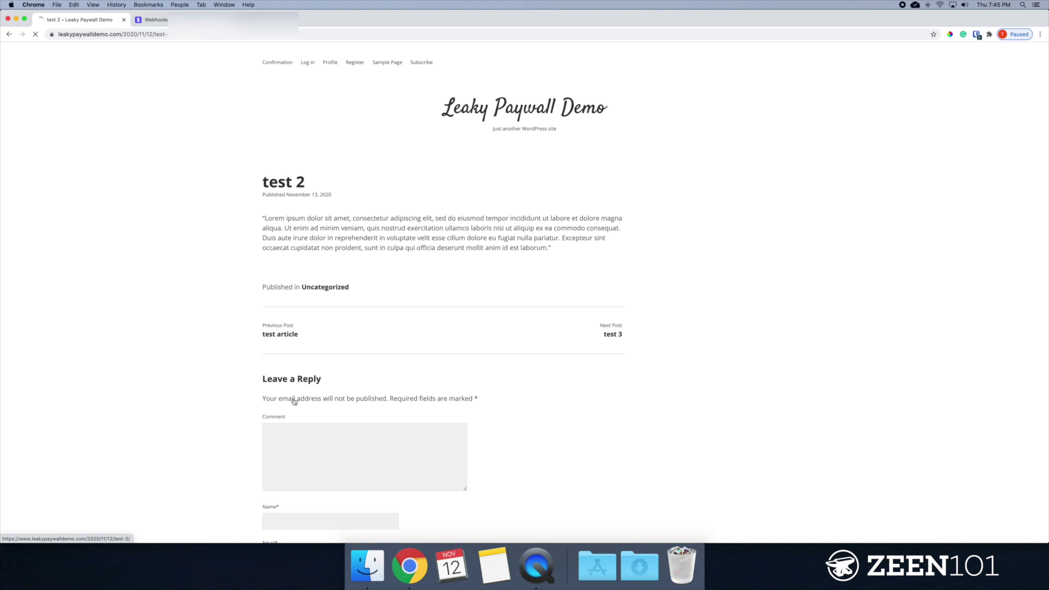
click(612, 300)
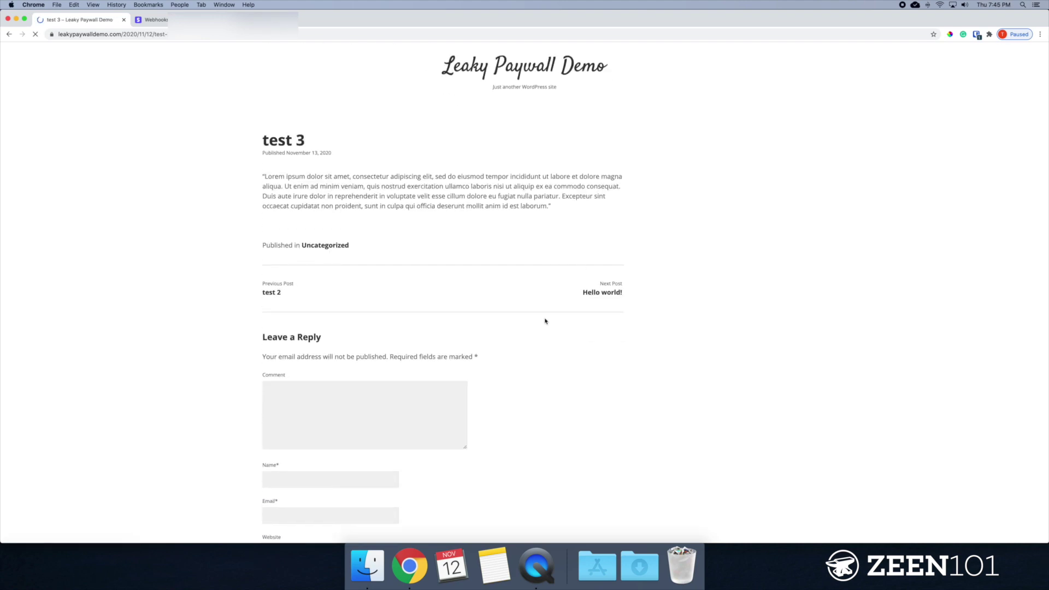
click(270, 181)
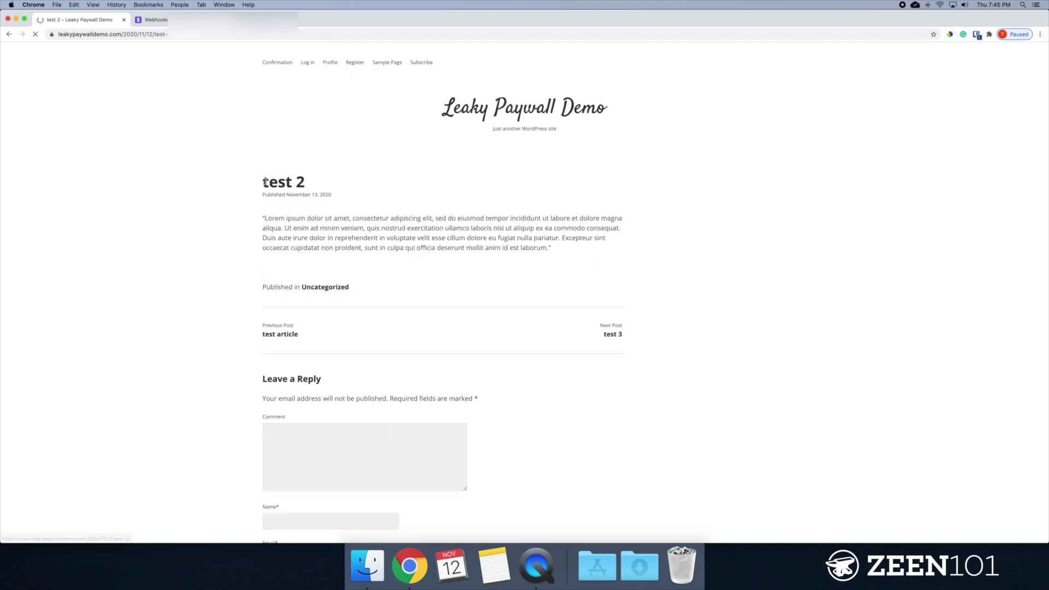
click(267, 335)
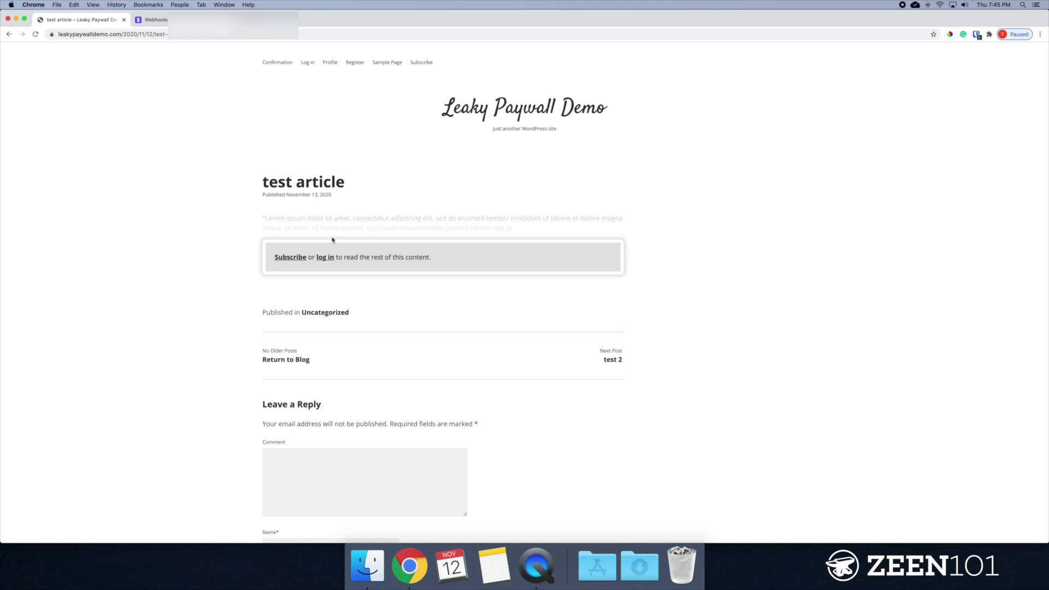
drag(266, 179, 365, 189)
click(267, 270)
click(285, 258)
Choose the $5.00 Digital Access plan and enter the subscriber's first and last name.
click(321, 315)
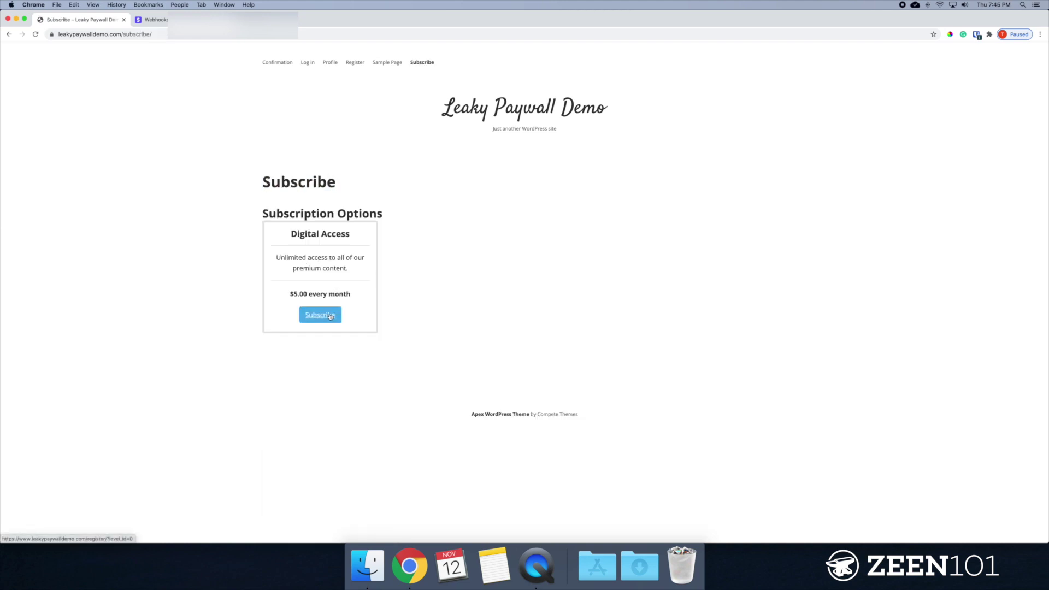
scroll(330, 317, down, 2)
scroll(331, 317, down, 1)
click(323, 263)
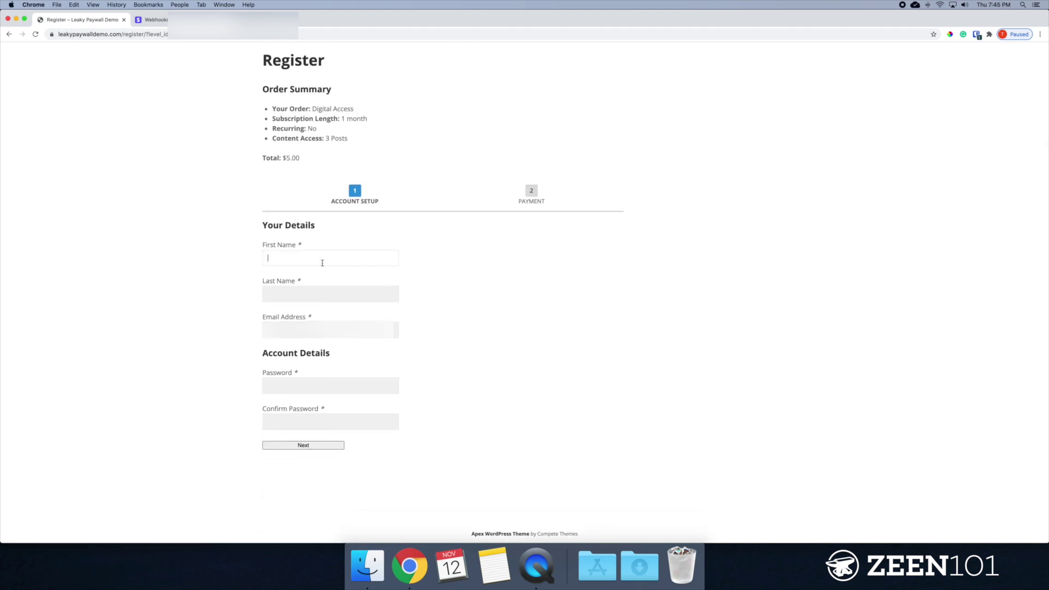
text(Tyler)
key(Tab)
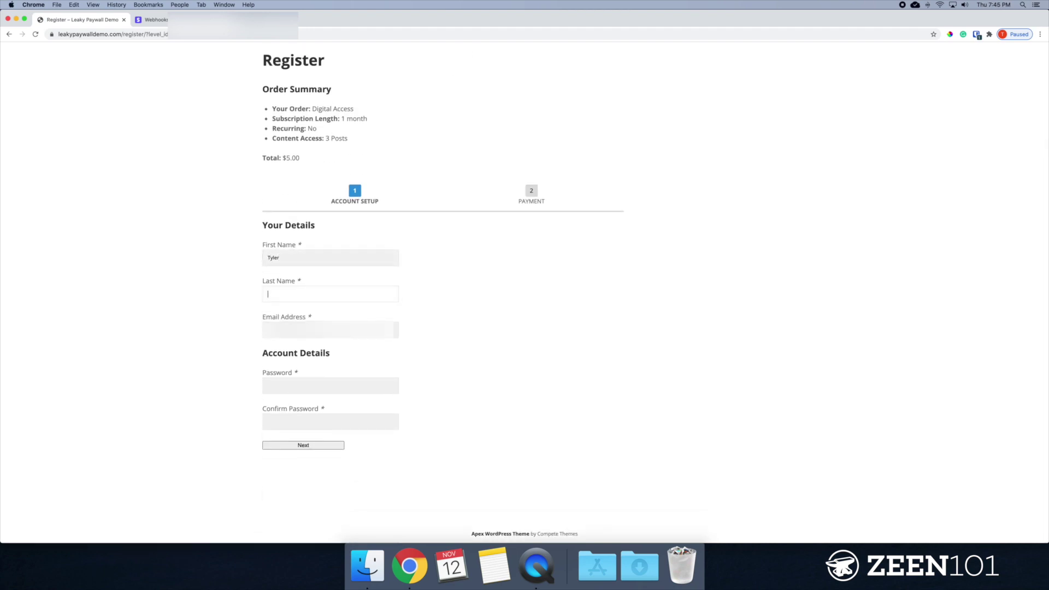
text(Test)
key(Tab)
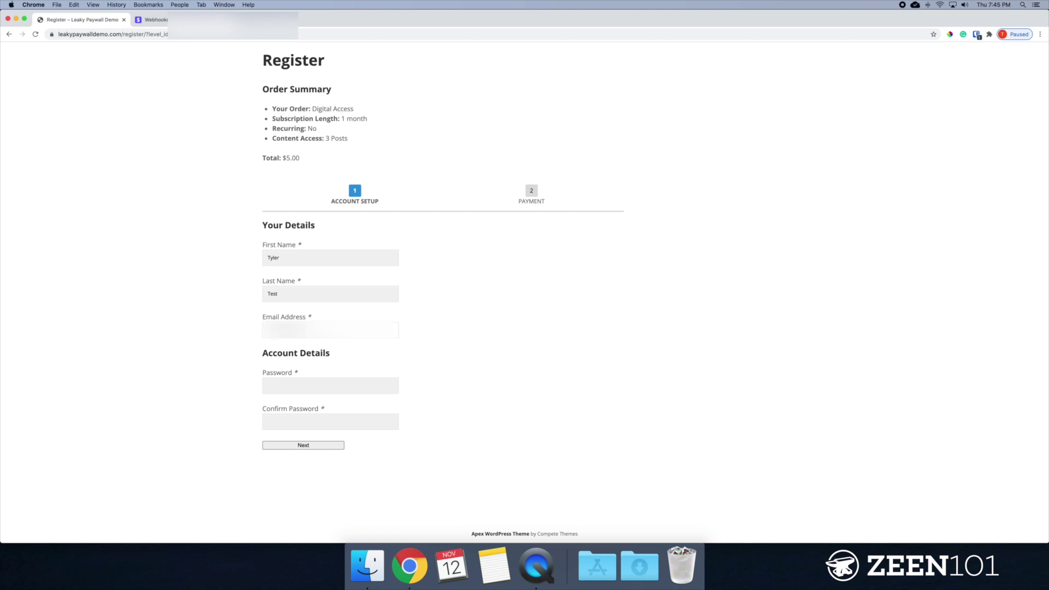
Enter and confirm the account password, then continue to the payment step.
click(330, 386)
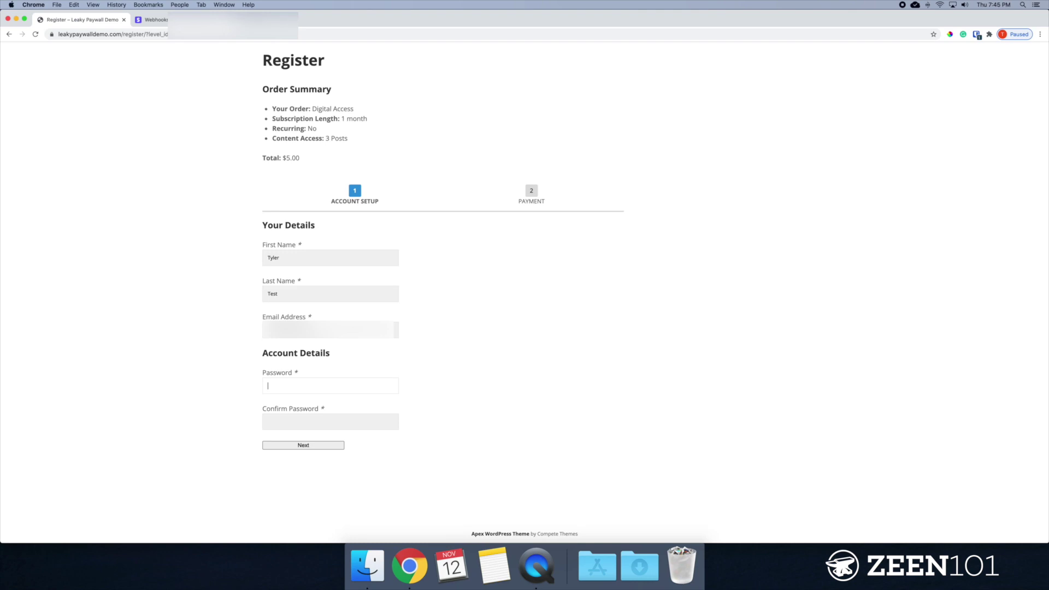
text(test)
key(Tab)
text(test)
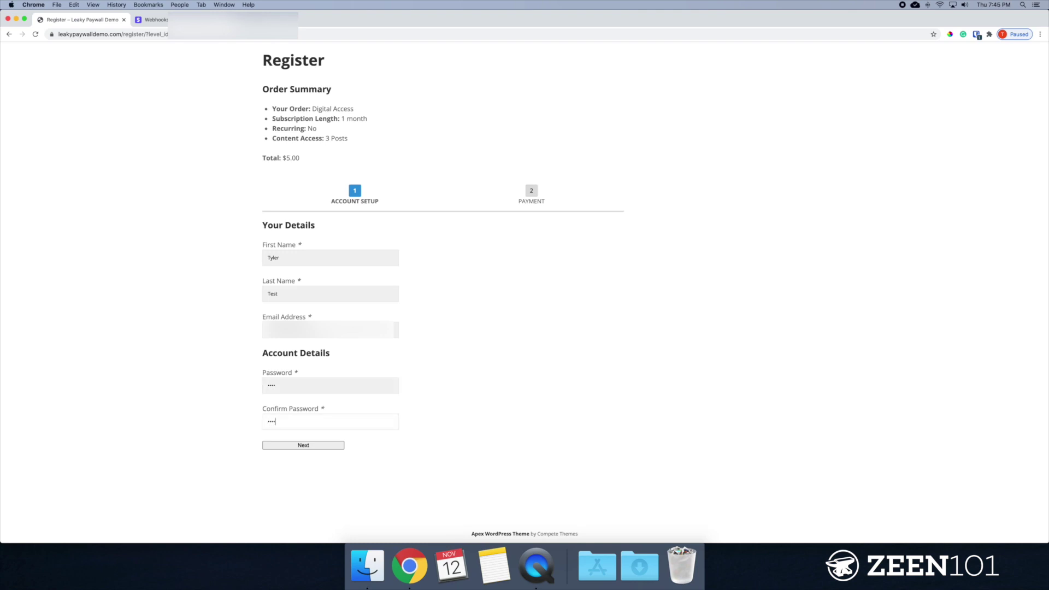
click(334, 447)
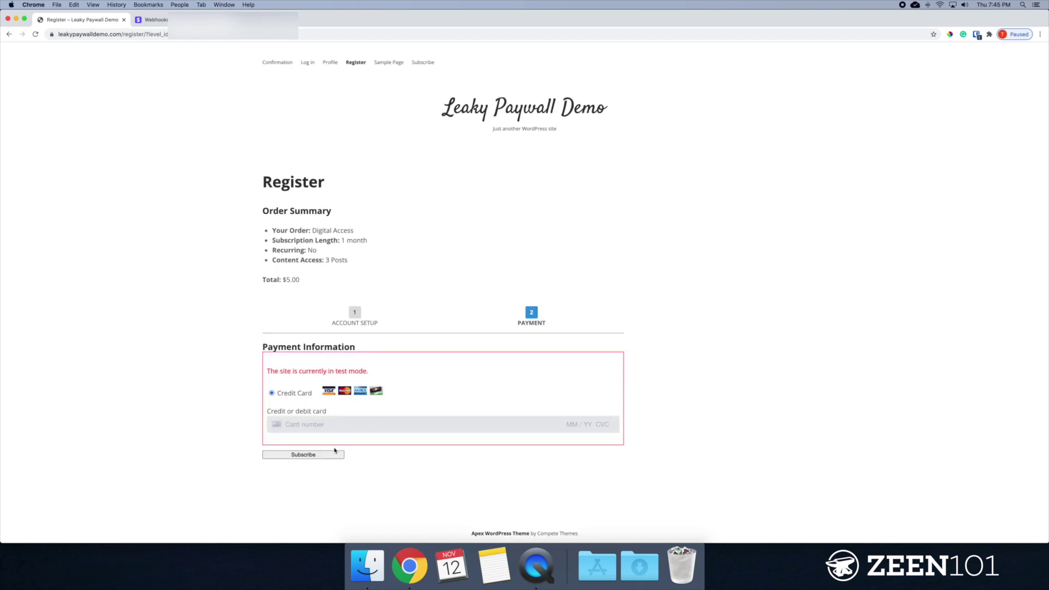
drag(267, 374, 382, 381)
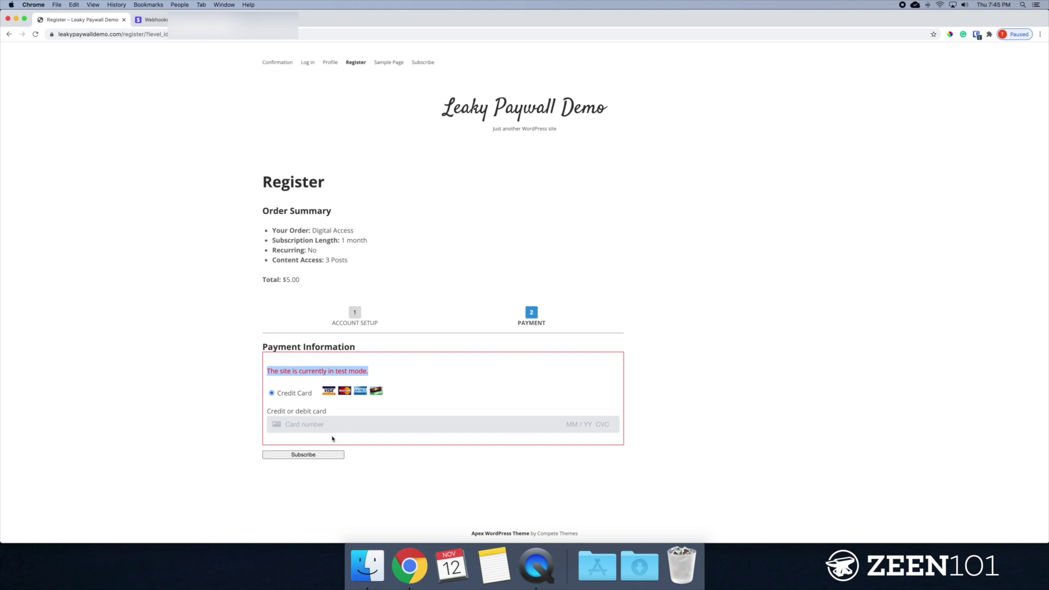
click(316, 426)
click(215, 416)
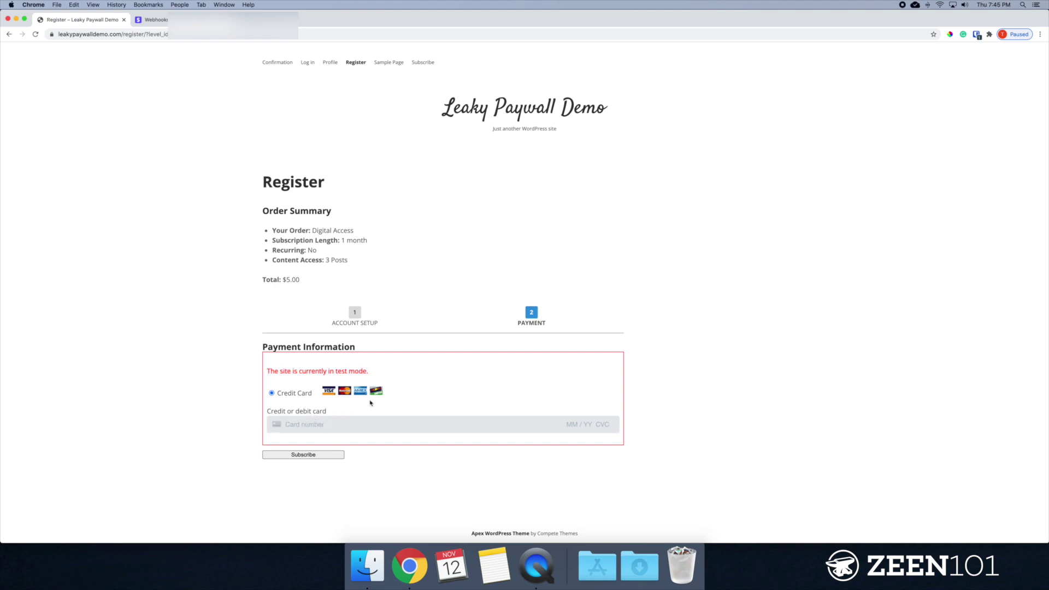
click(322, 424)
text(4242 4242 42)
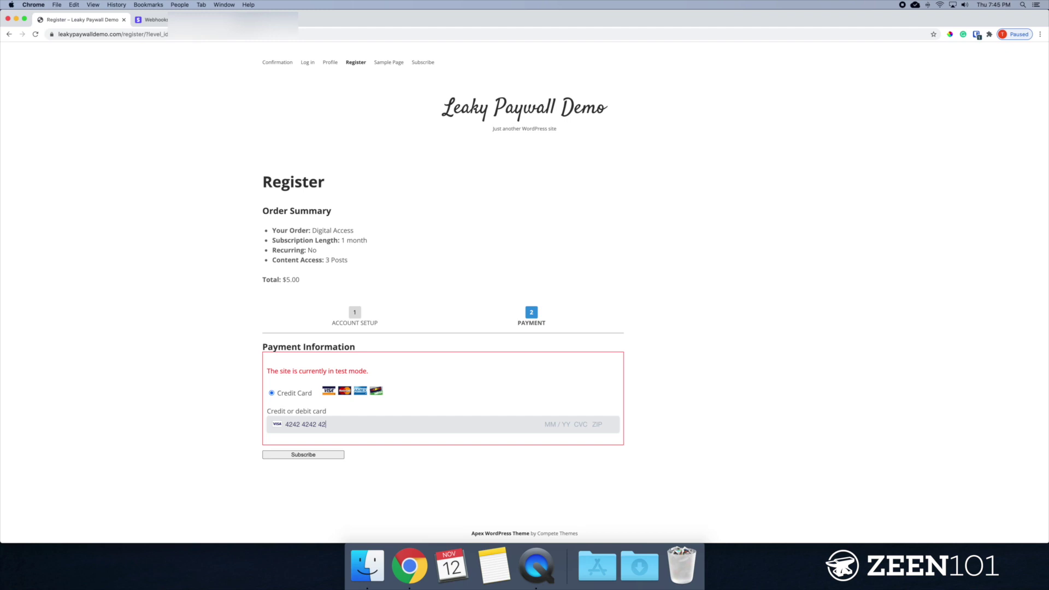
text(42 4242 )
text(08 / )
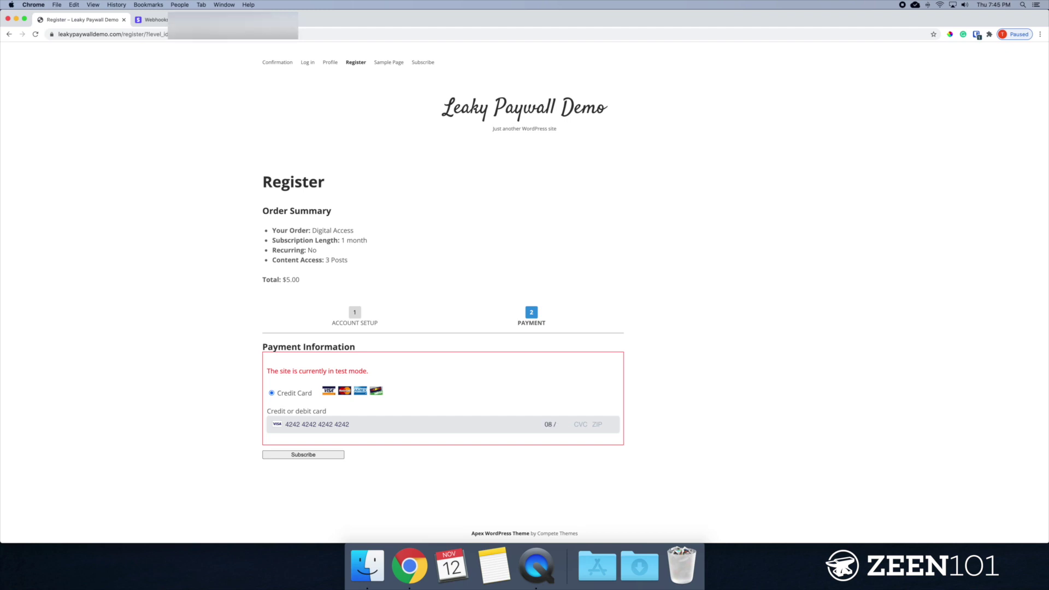
text(25 111 11111)
Submit the $5.00 test subscription payment, then switch back to the Stripe webhook endpoint page.
click(316, 456)
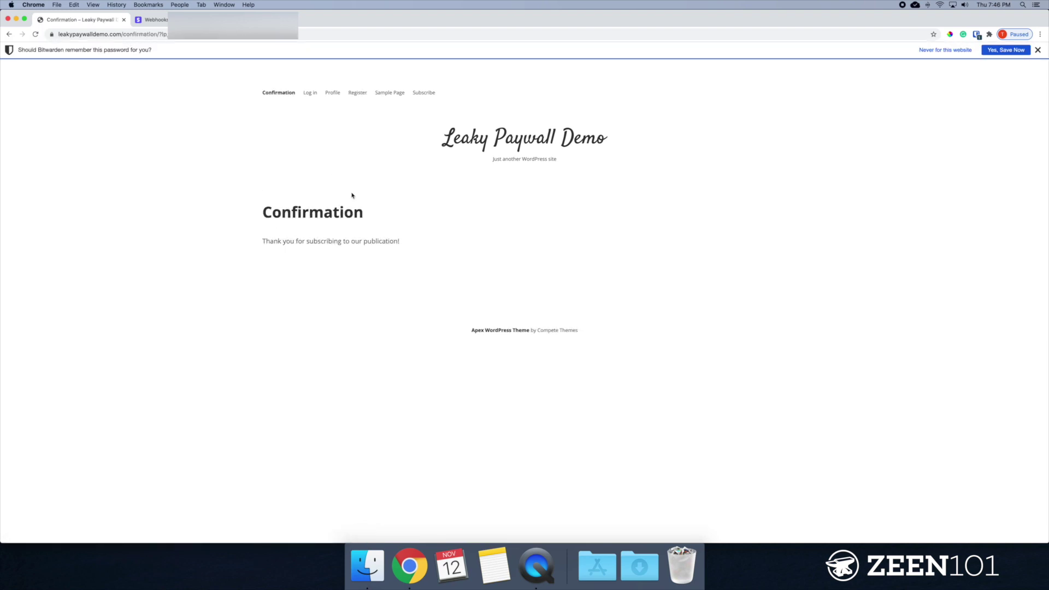
click(157, 22)
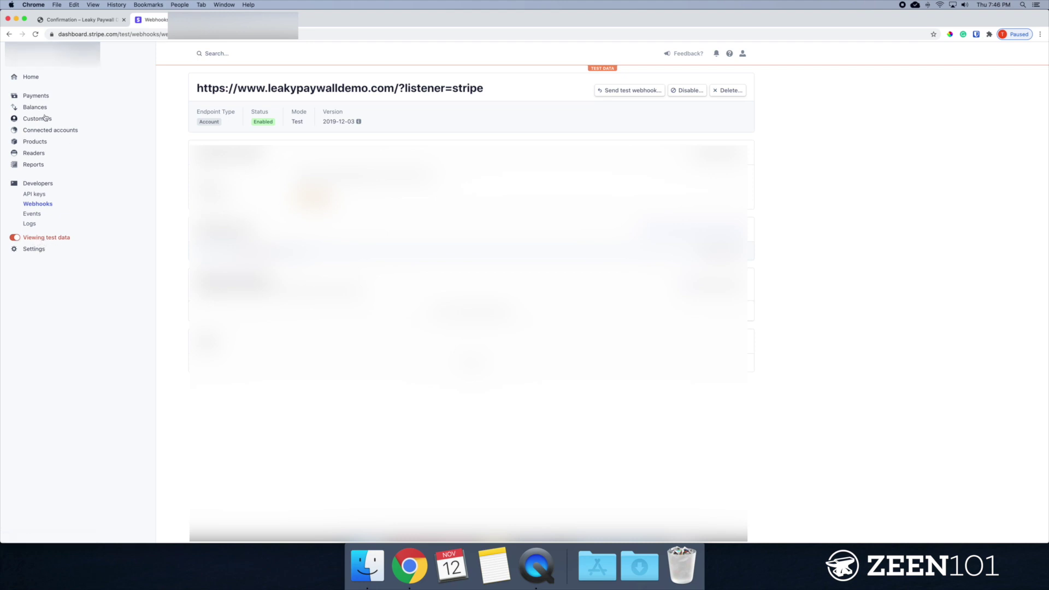
Open the succeeded $5.00 Digital Access charge from the Stripe test Payments list.
click(36, 96)
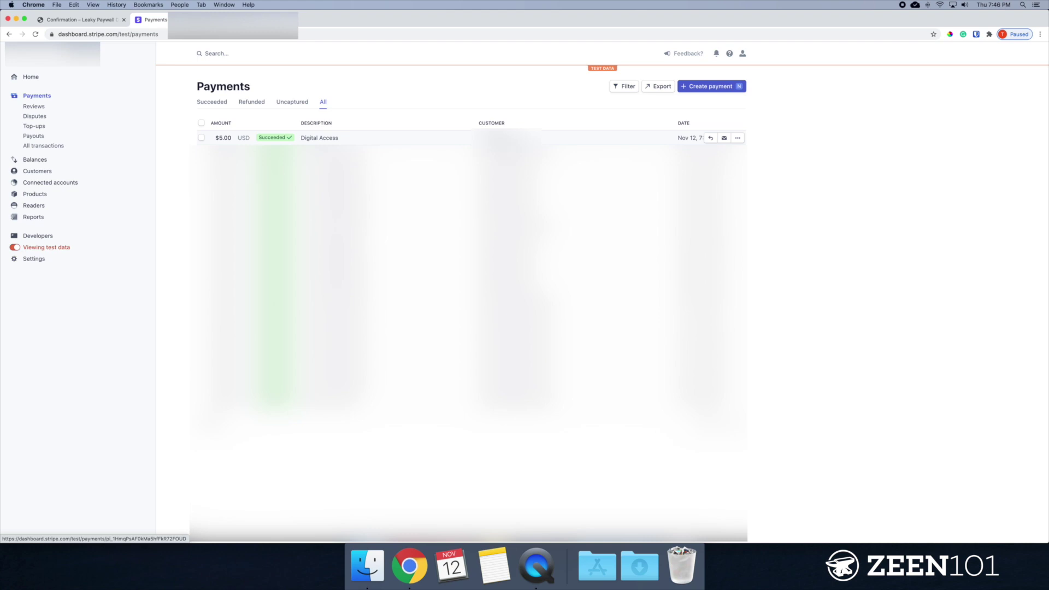
click(468, 144)
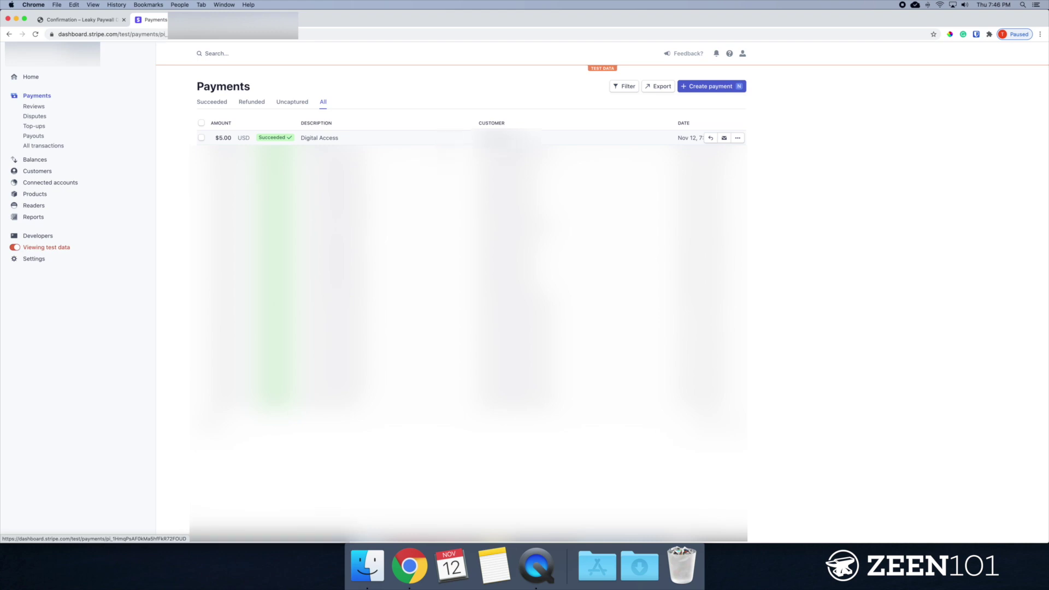